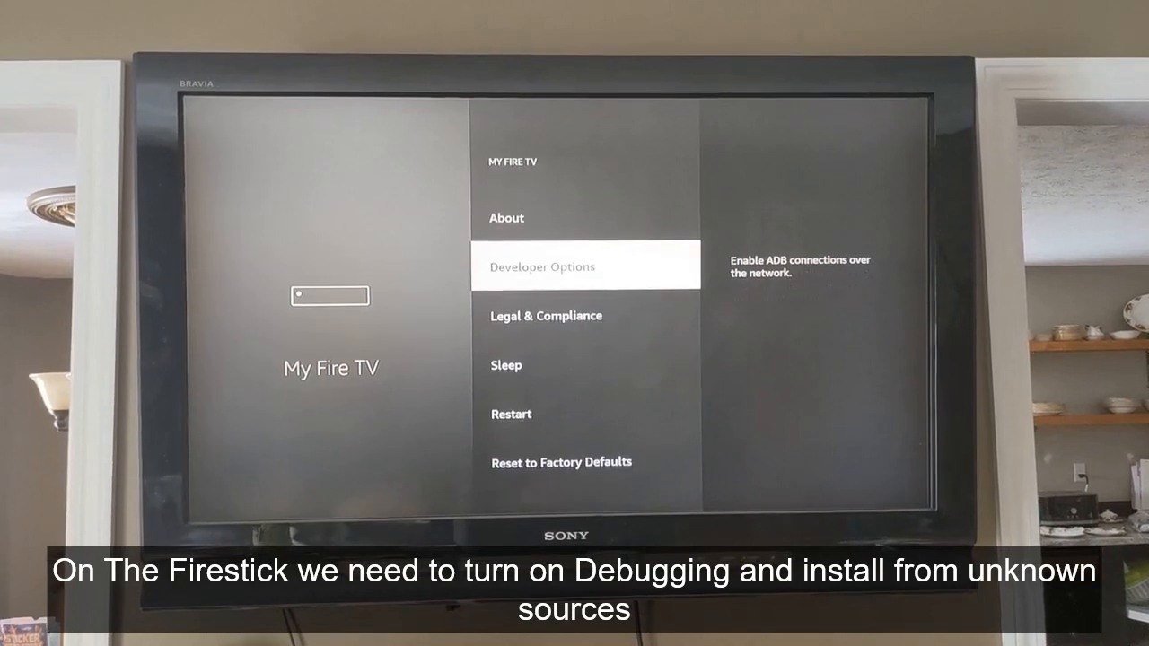
Check the ADB Debugging and Apps from Unknown Sources settings in the Fire TV's Developer Options, and return to the main settings
key("Return")
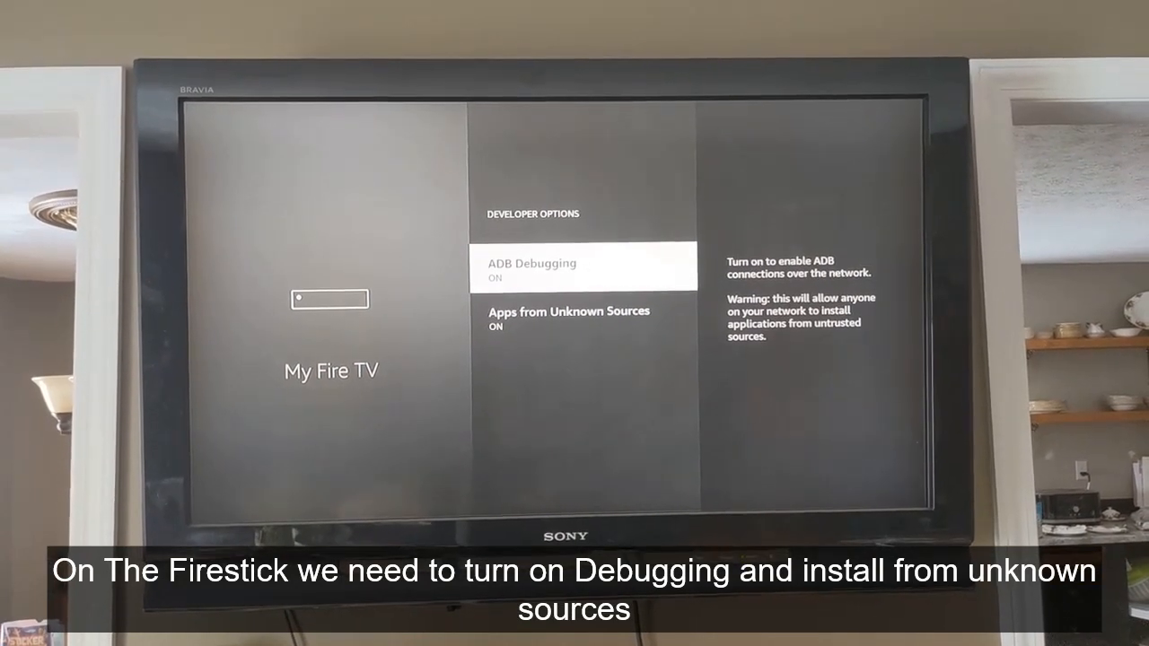
key("Escape")
key("Down")
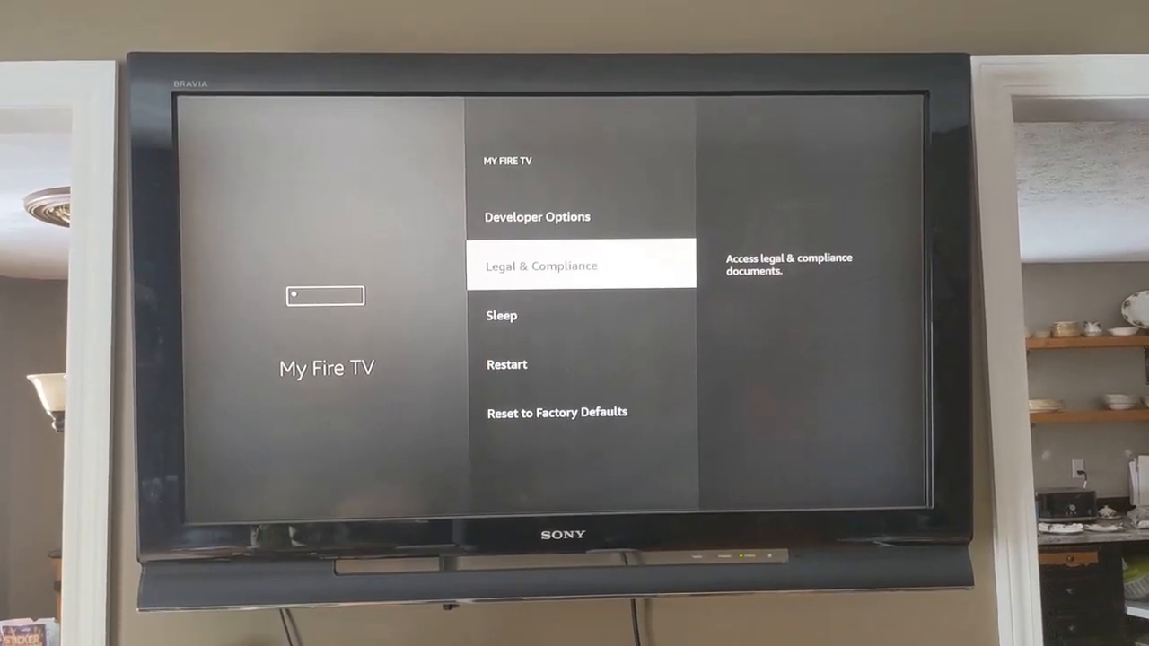
key("Escape")
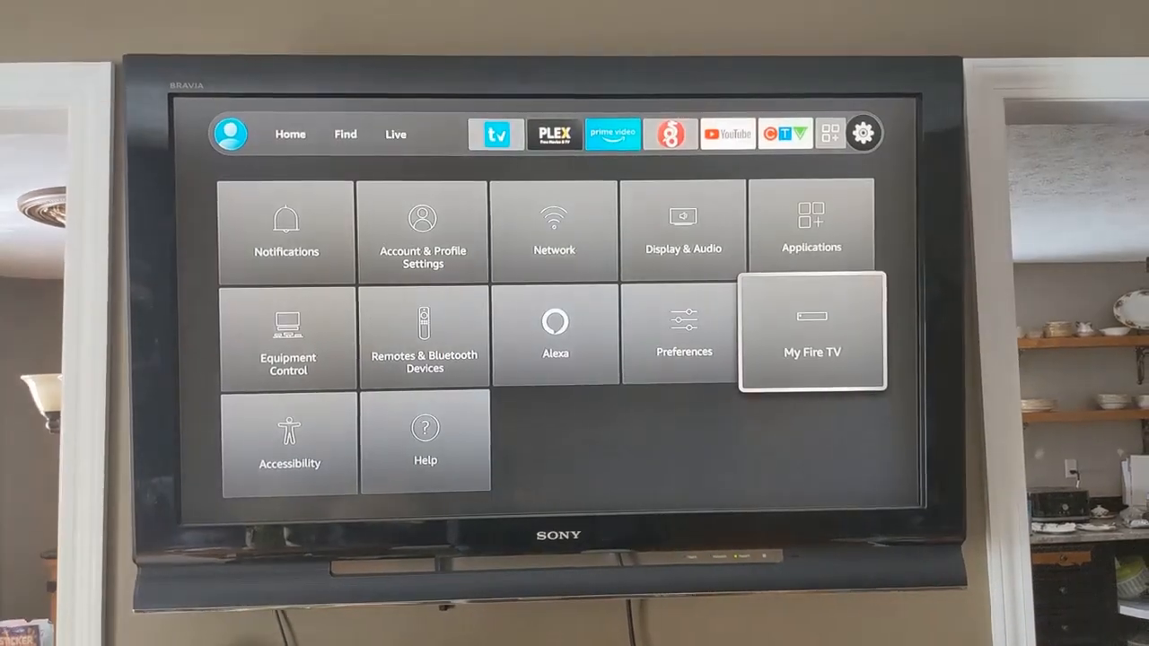
Look up the Firestick's IP address in the About information of My Fire TV
key("Return")
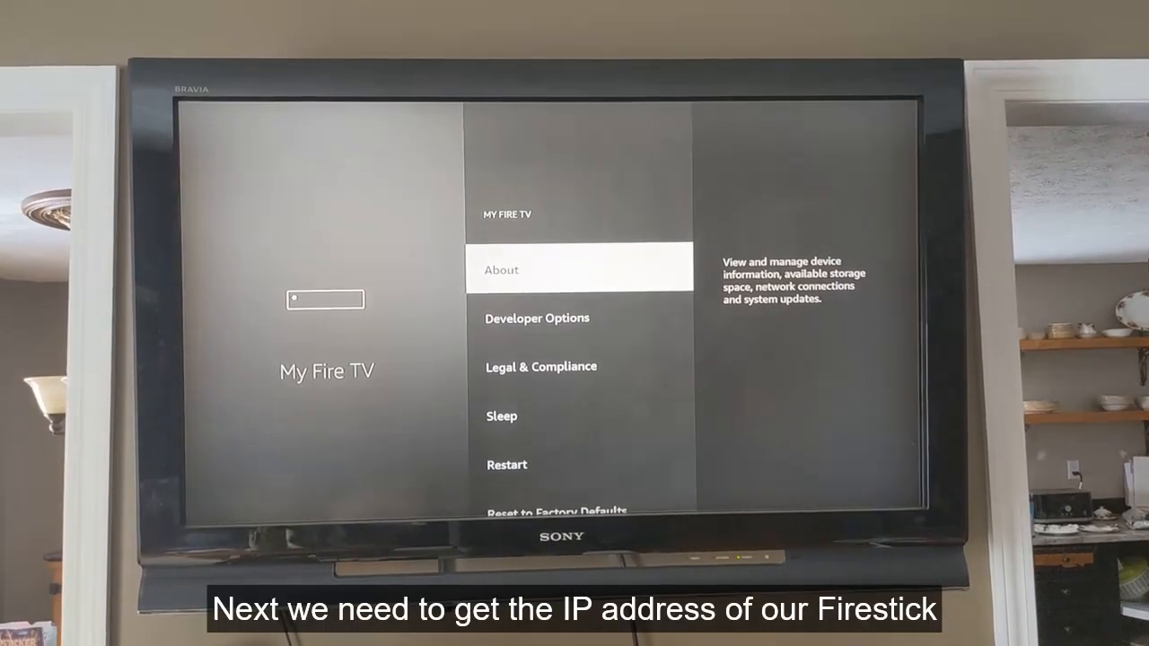
key("Return")
key("Down")
key("Down")
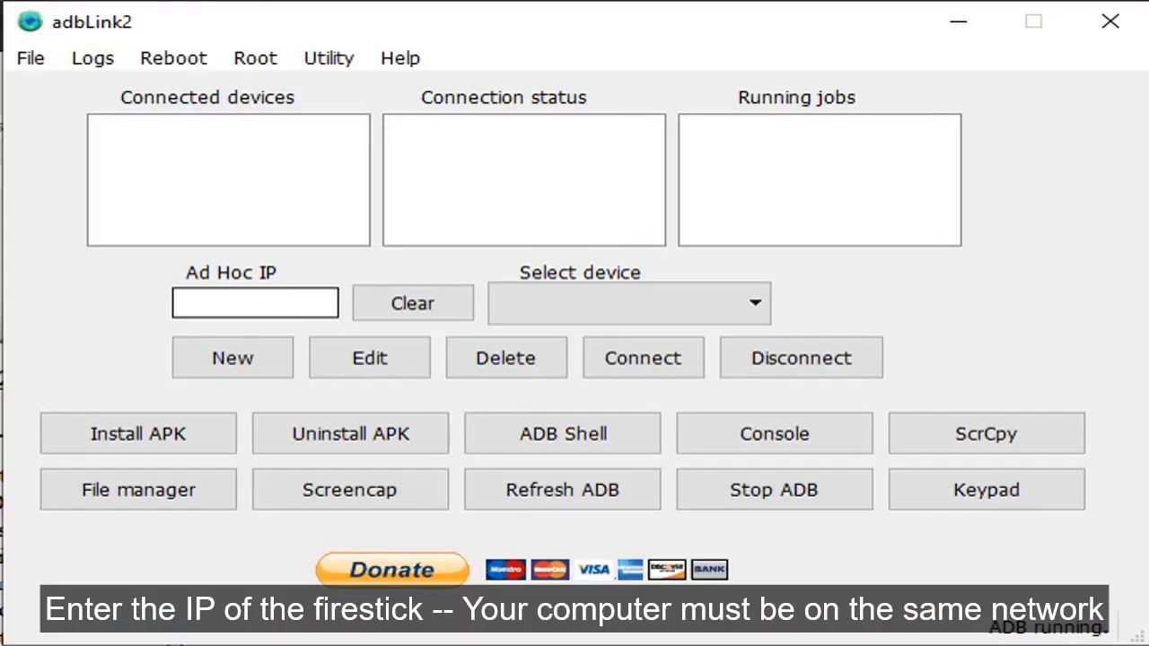
In adbLink2, connect to the Firestick at ad hoc IP 192.168.137.171 and refresh ADB
type("192.168.137.1")
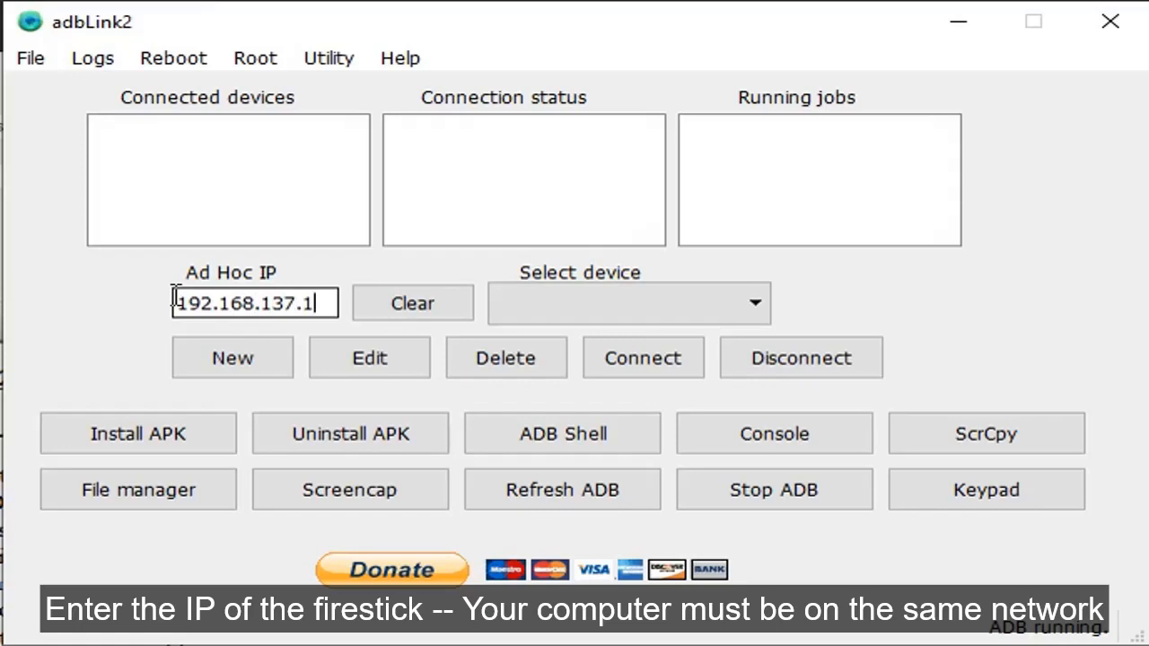
type("71")
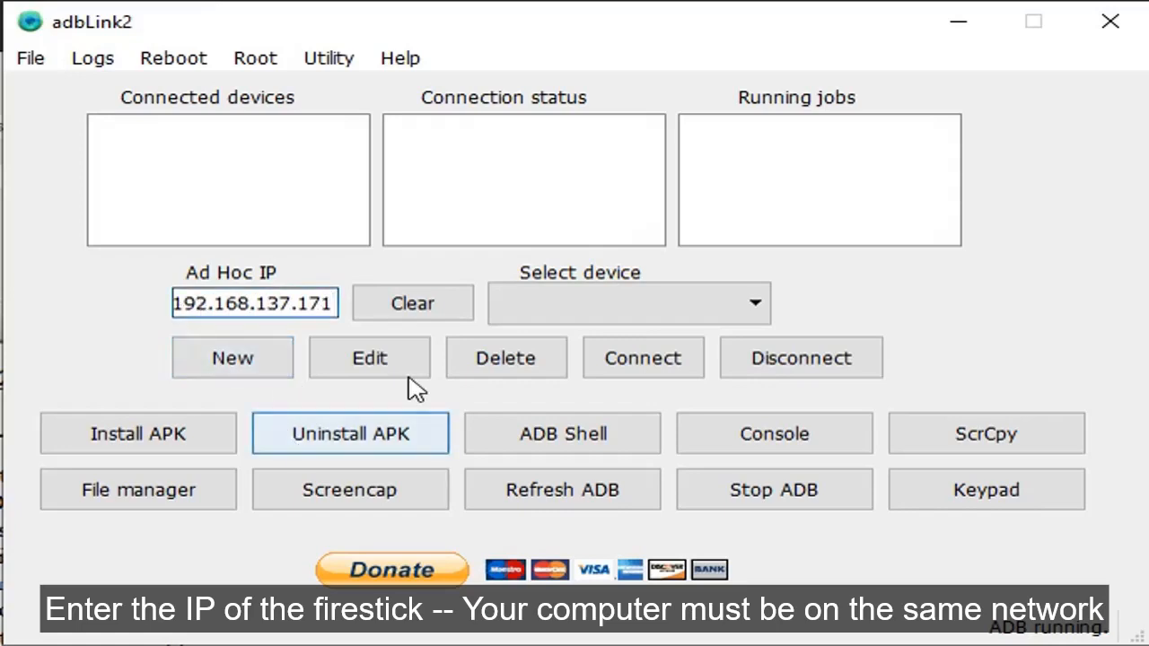
left_click(613, 361)
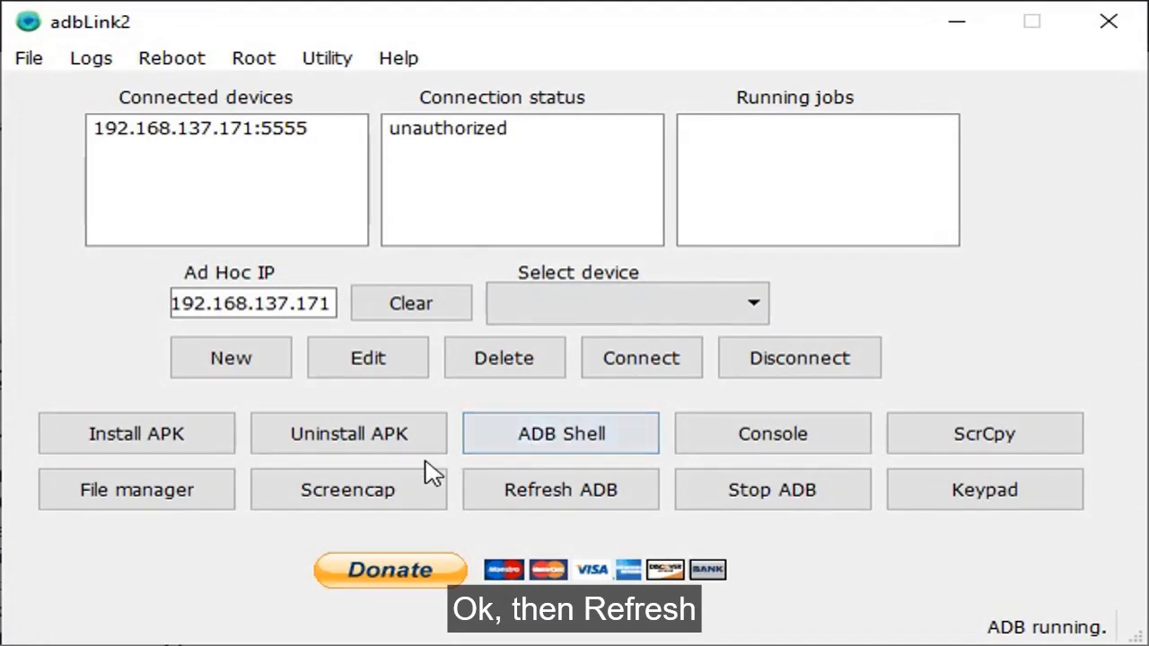
left_click(469, 487)
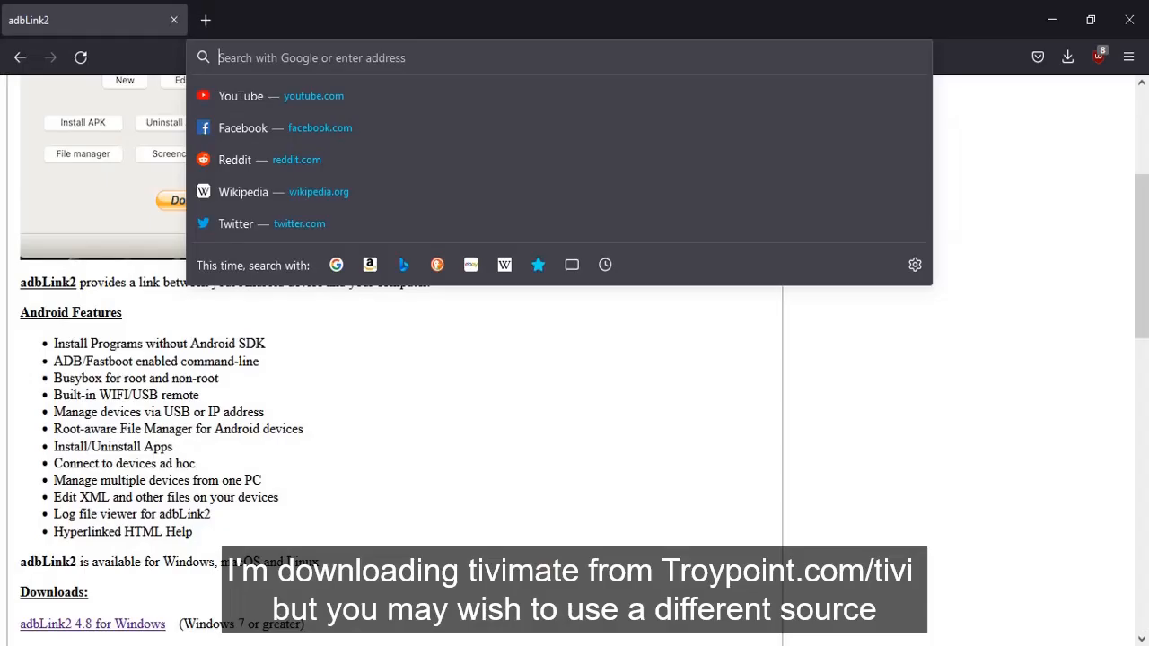
In Firefox, go to troypoint.com/tivi and save the file tivimate_4201.apk
type("tro")
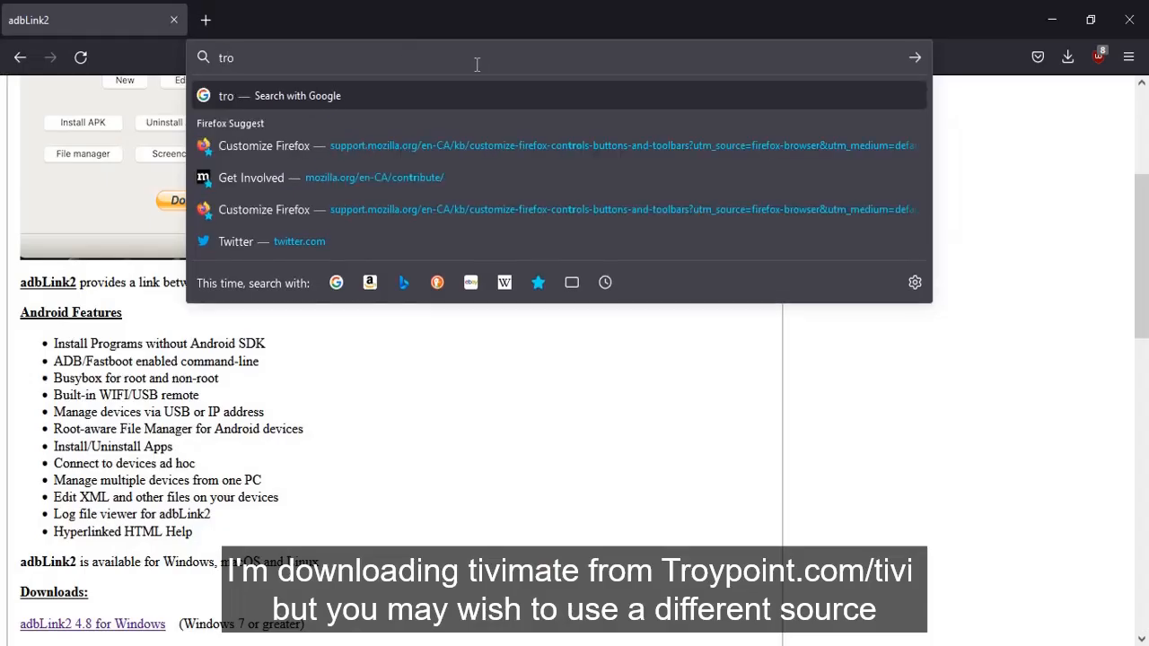
type("ypoint.c")
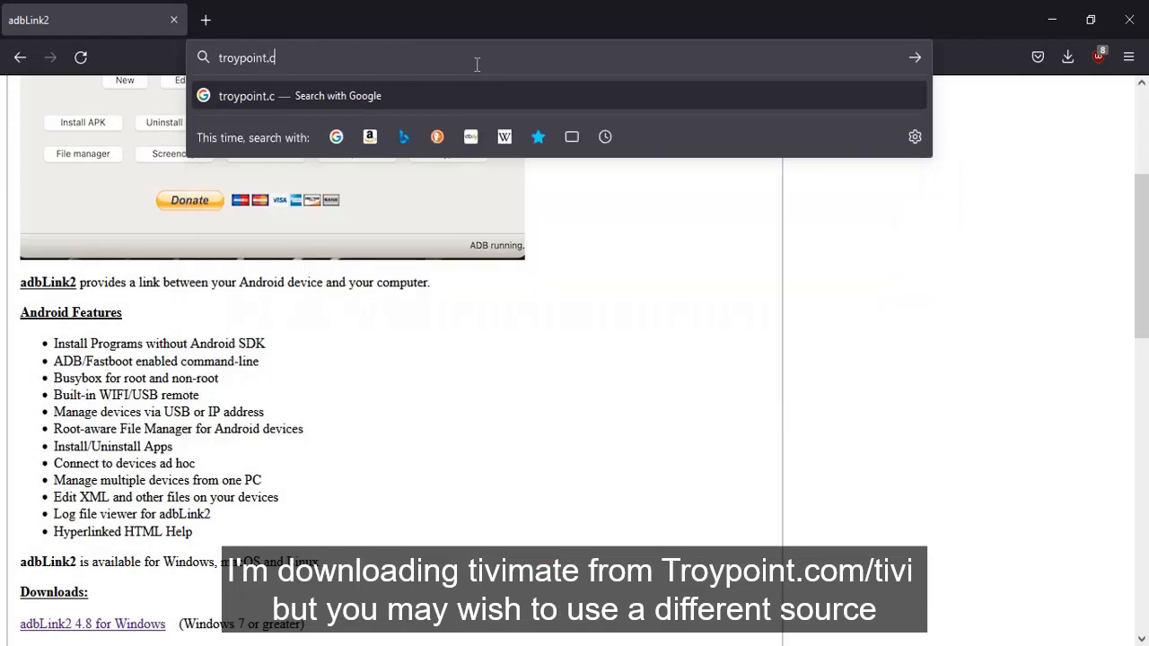
type("om/tiv")
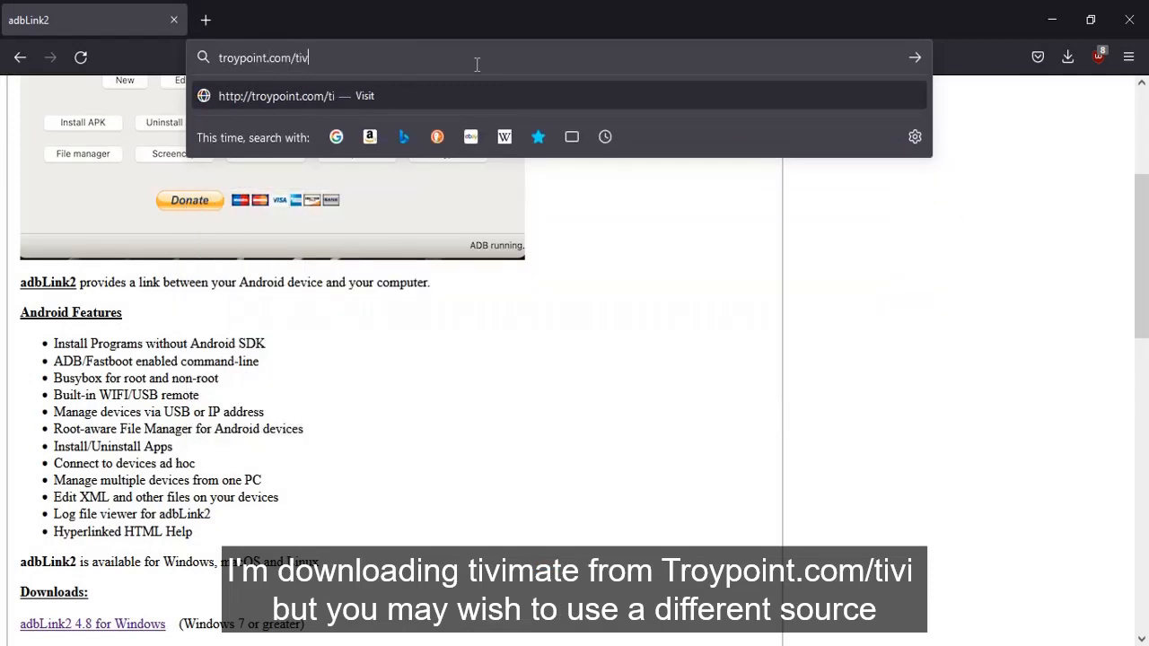
type("i")
key("Return")
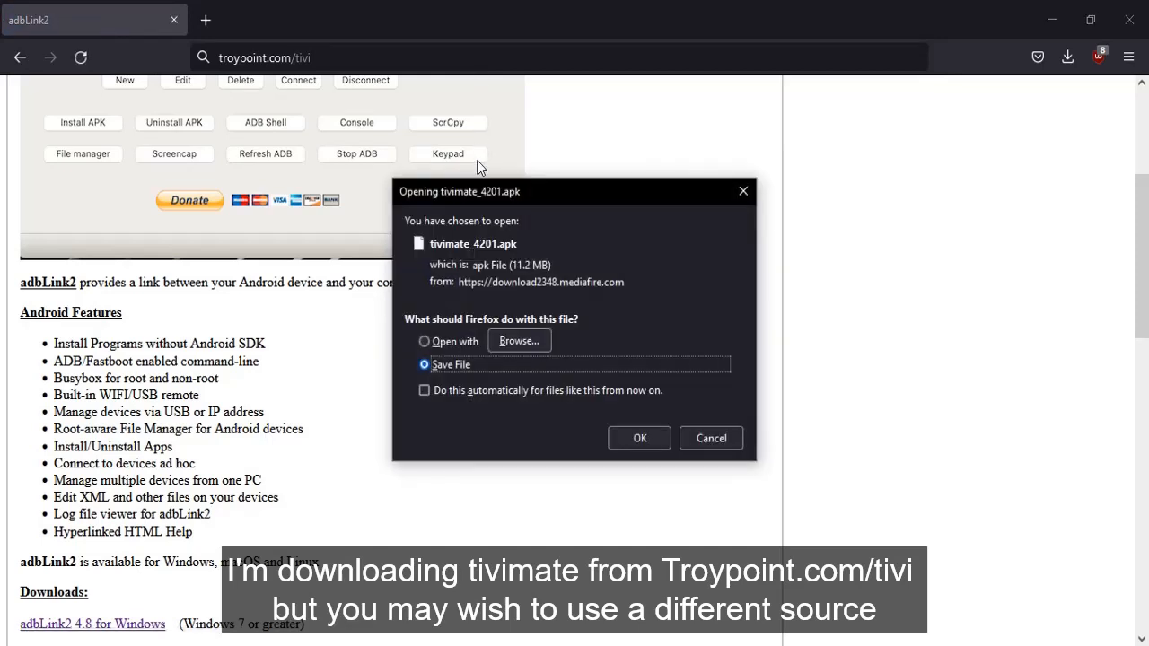
left_click(633, 438)
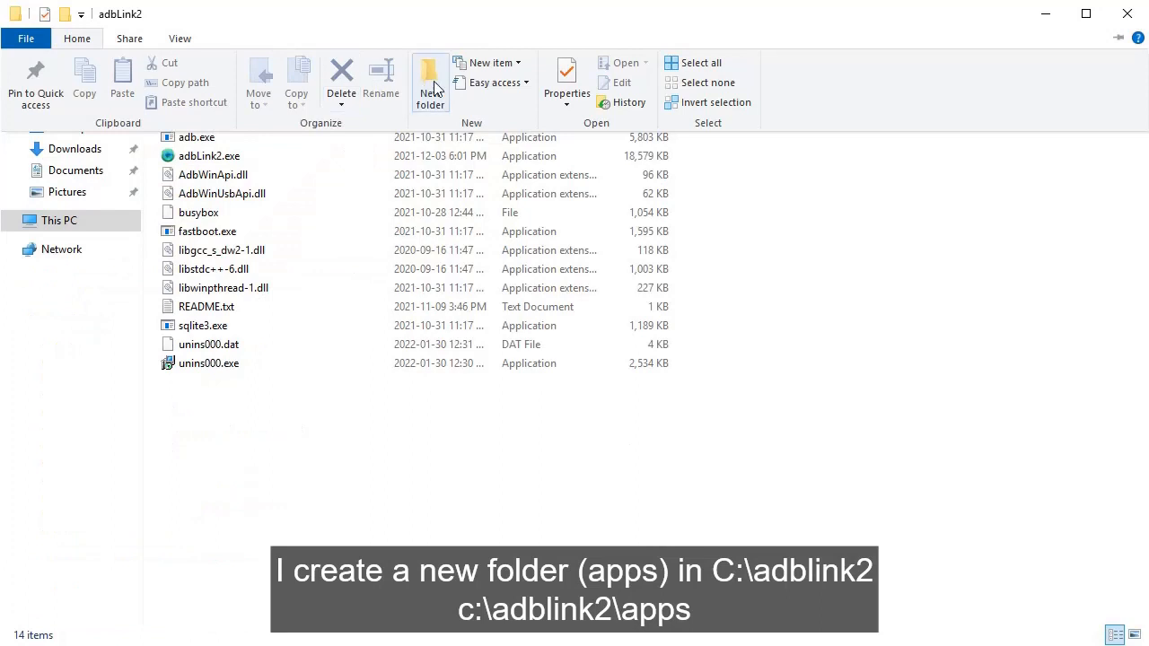
In File Explorer, create a folder named apps inside C:\adbLink2 and open it
left_click(431, 85)
type("app")
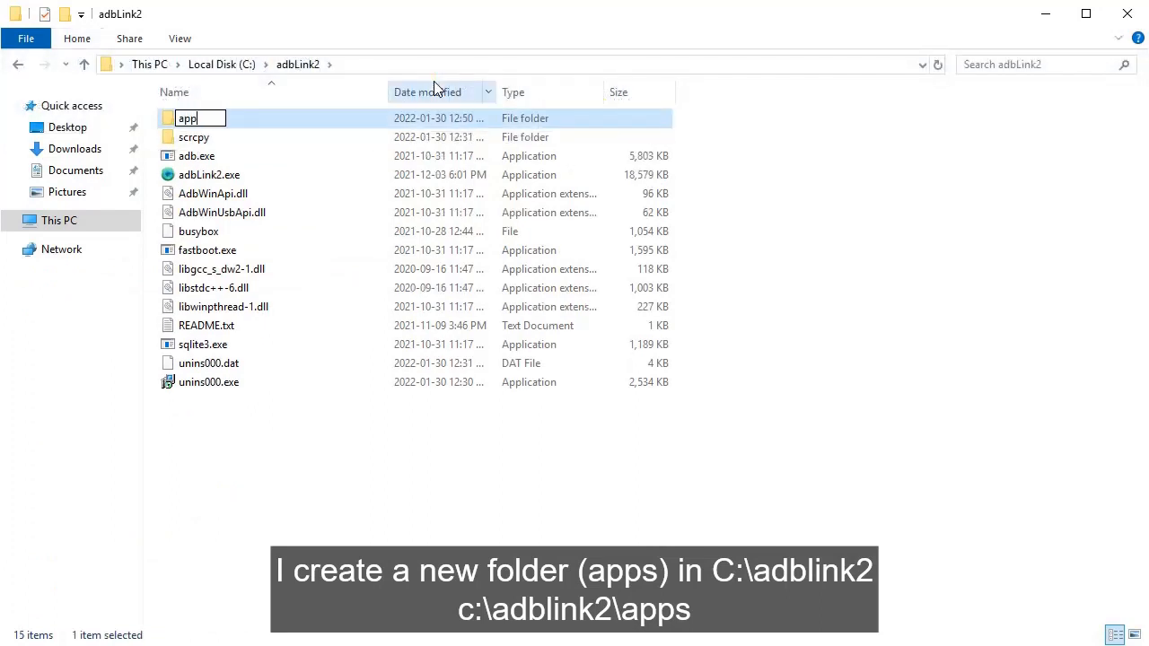
type("s")
key("Return")
key("Return")
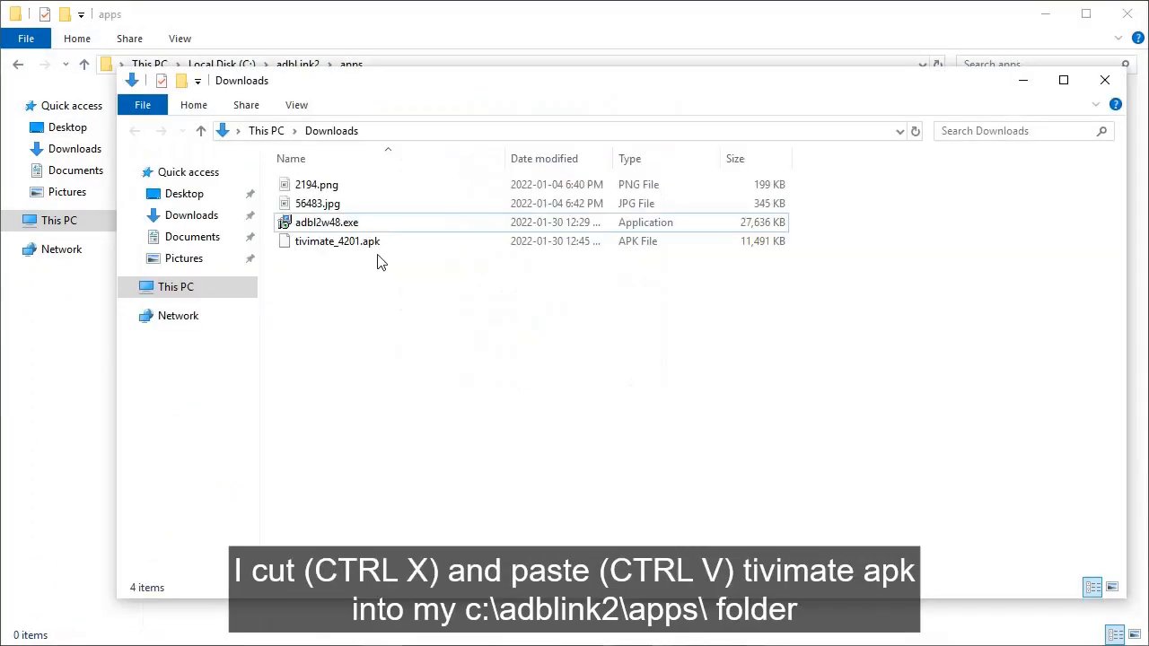
Move tivimate_4201.apk from the Downloads folder into C:\adbLink2\apps
left_click(382, 250)
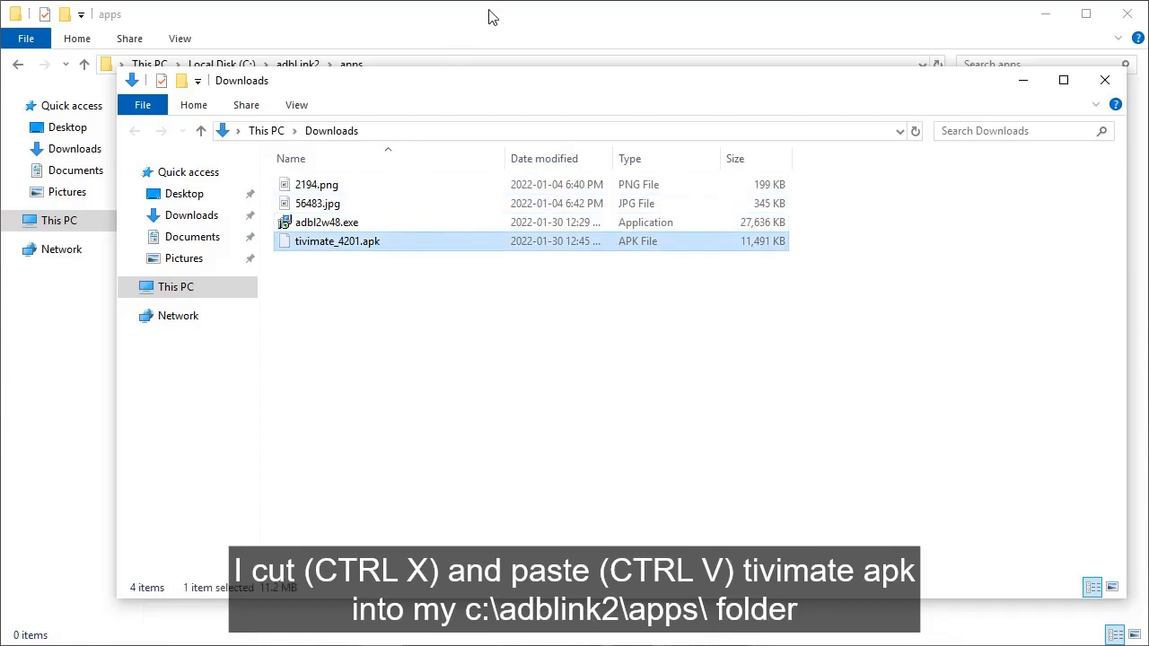
left_click(514, 30)
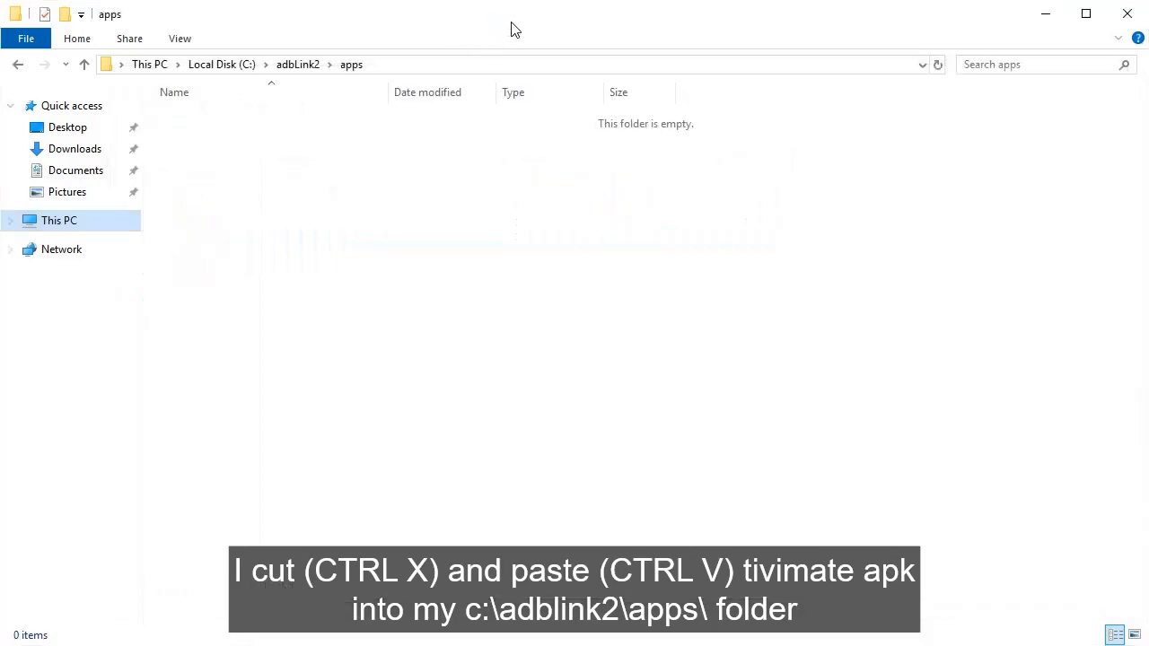
key("ctrl+v")
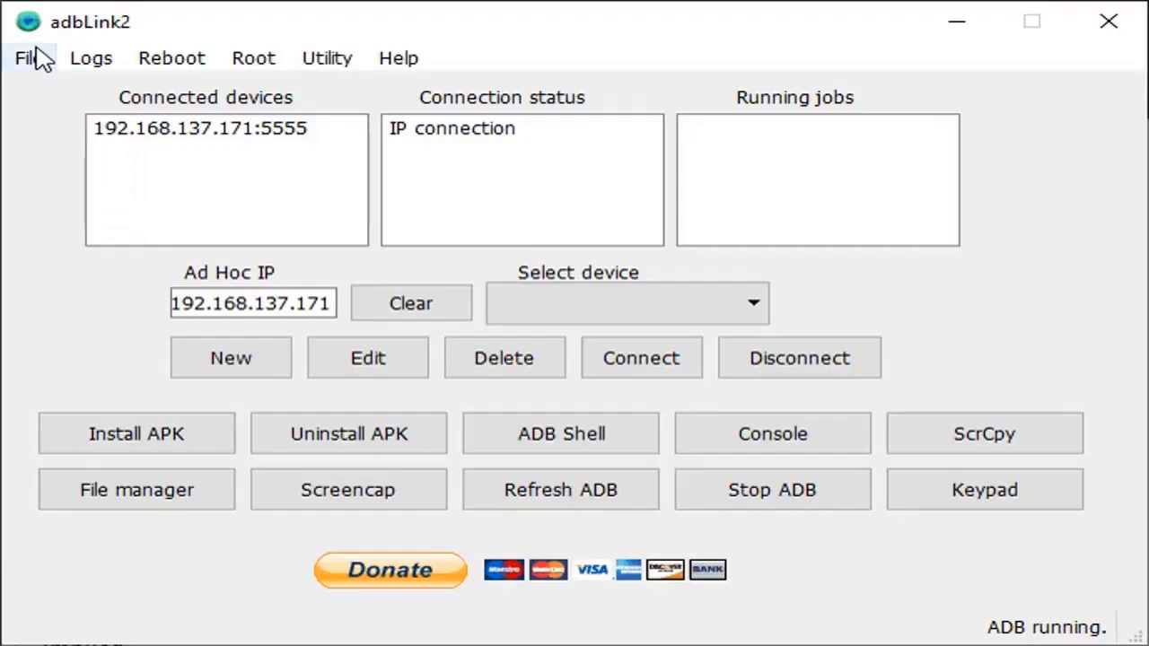
In adbLink2, set the pull folder in the preferences to C:/adbLink2/apps and save the change
left_click(26, 54)
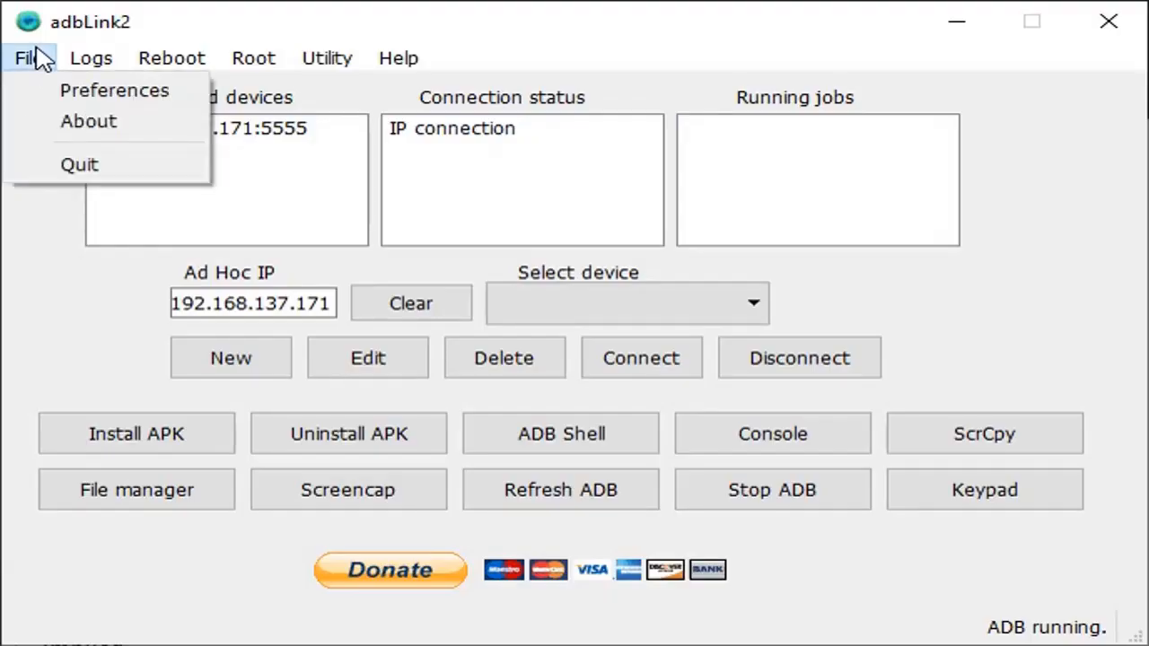
left_click(51, 87)
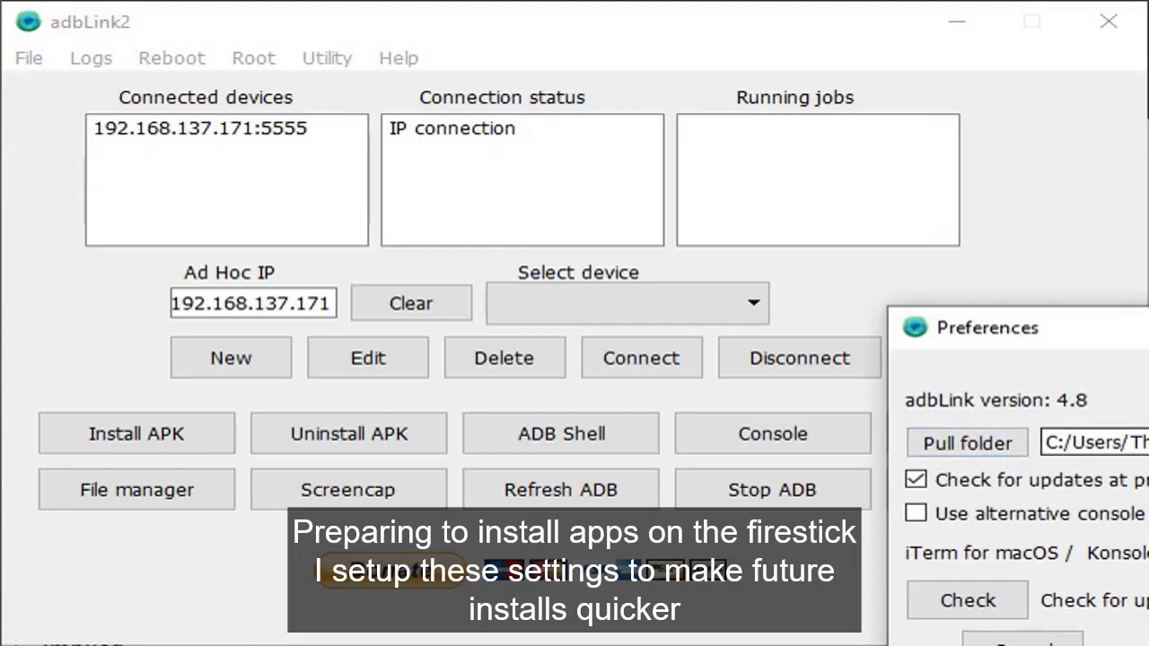
left_click(998, 439)
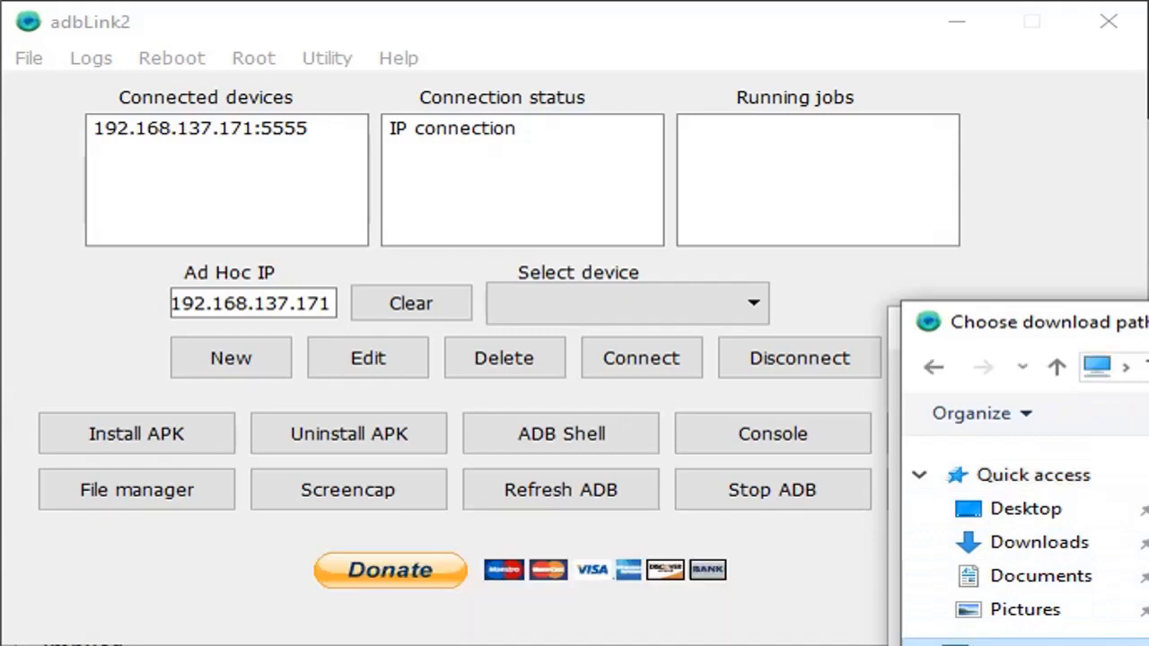
left_click_drag(1041, 322, 444, 90)
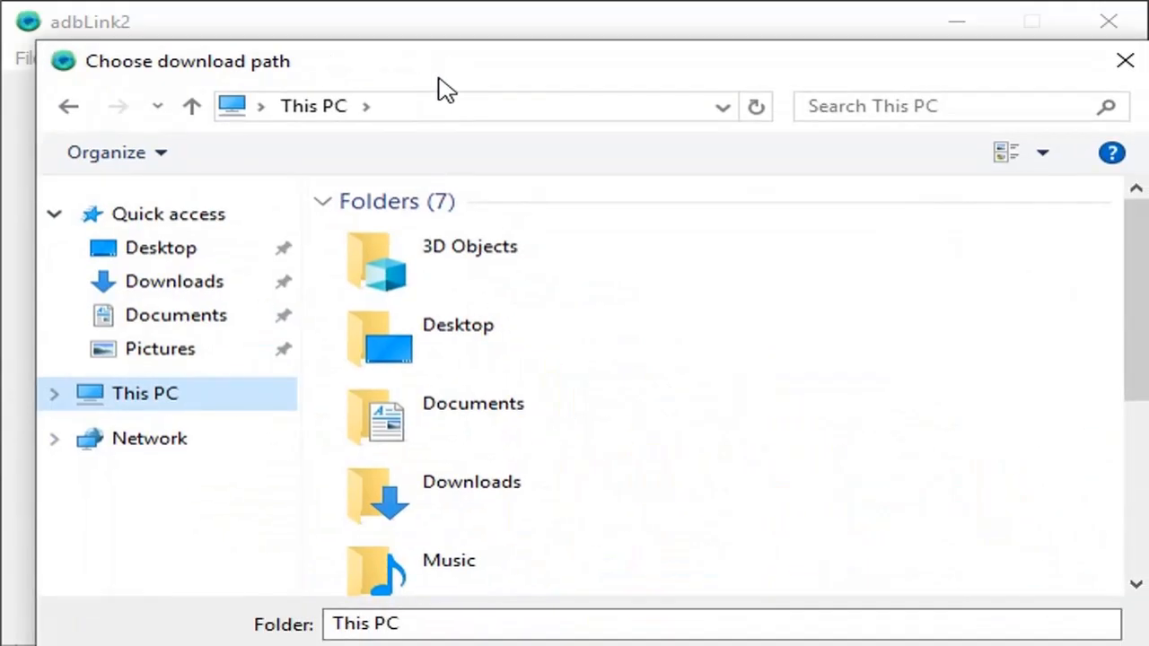
left_click(62, 406)
left_click(144, 538)
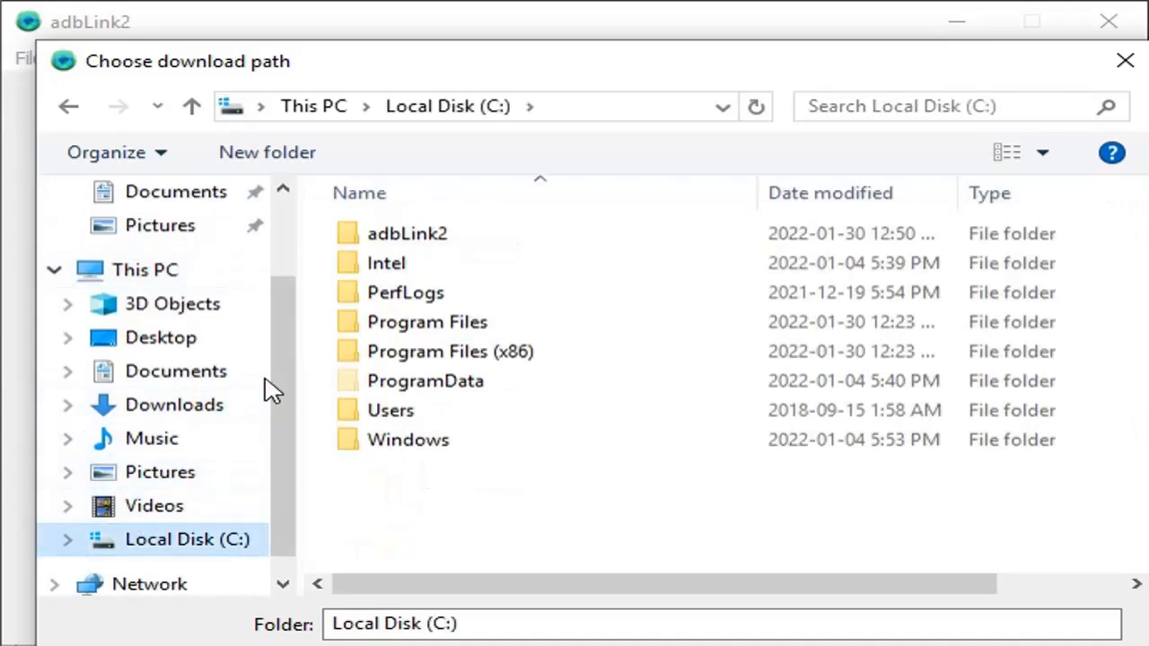
left_click(437, 244)
double_click(437, 243)
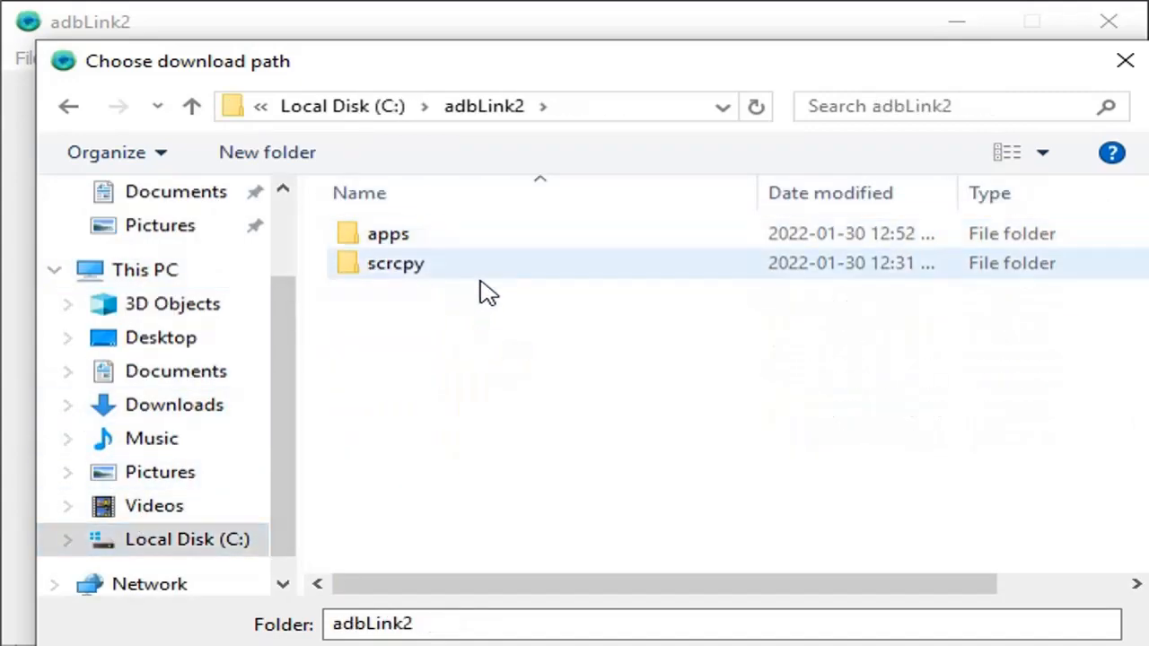
double_click(410, 247)
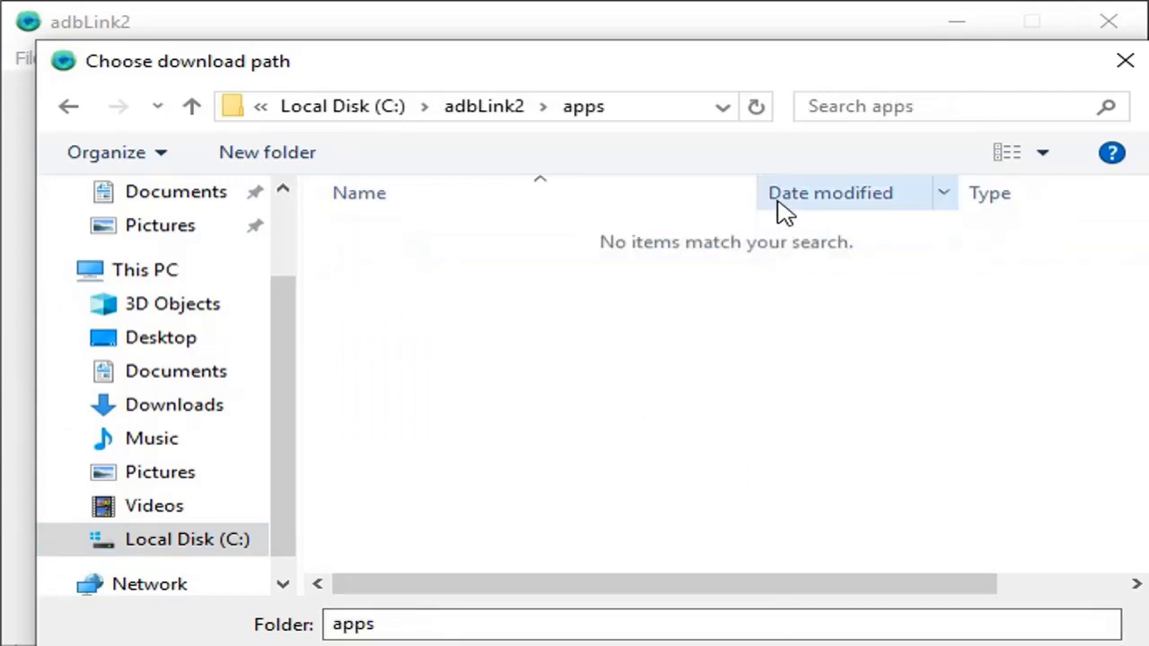
left_click_drag(781, 64, 722, 24)
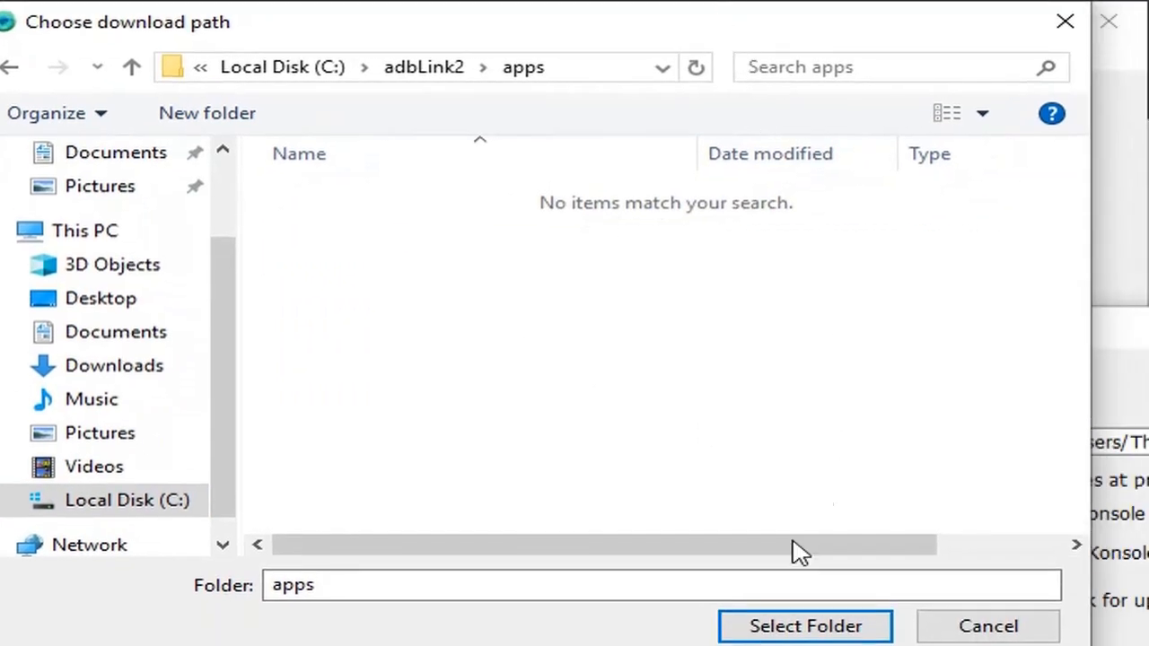
left_click(772, 628)
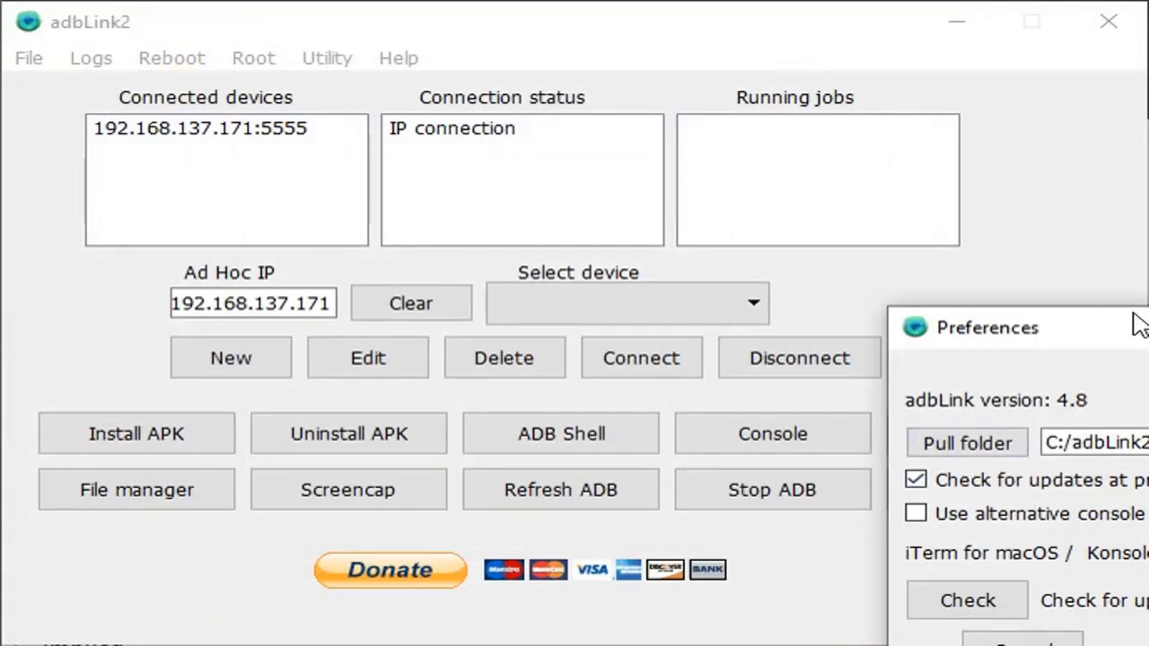
left_click_drag(1137, 325, 904, 169)
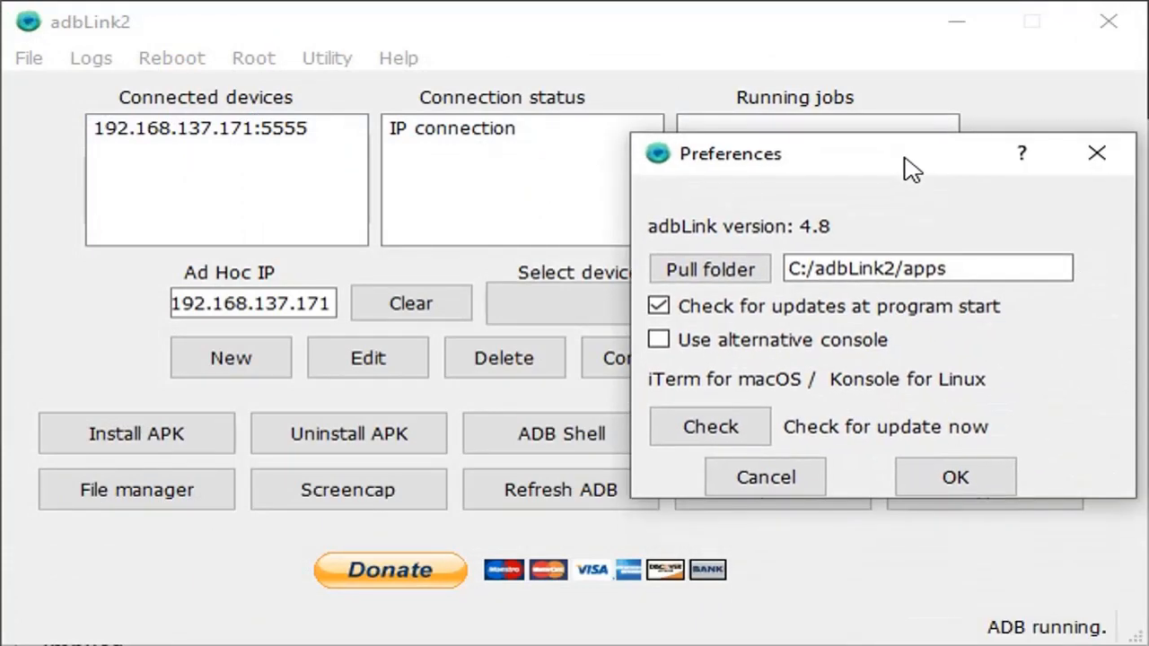
left_click(955, 477)
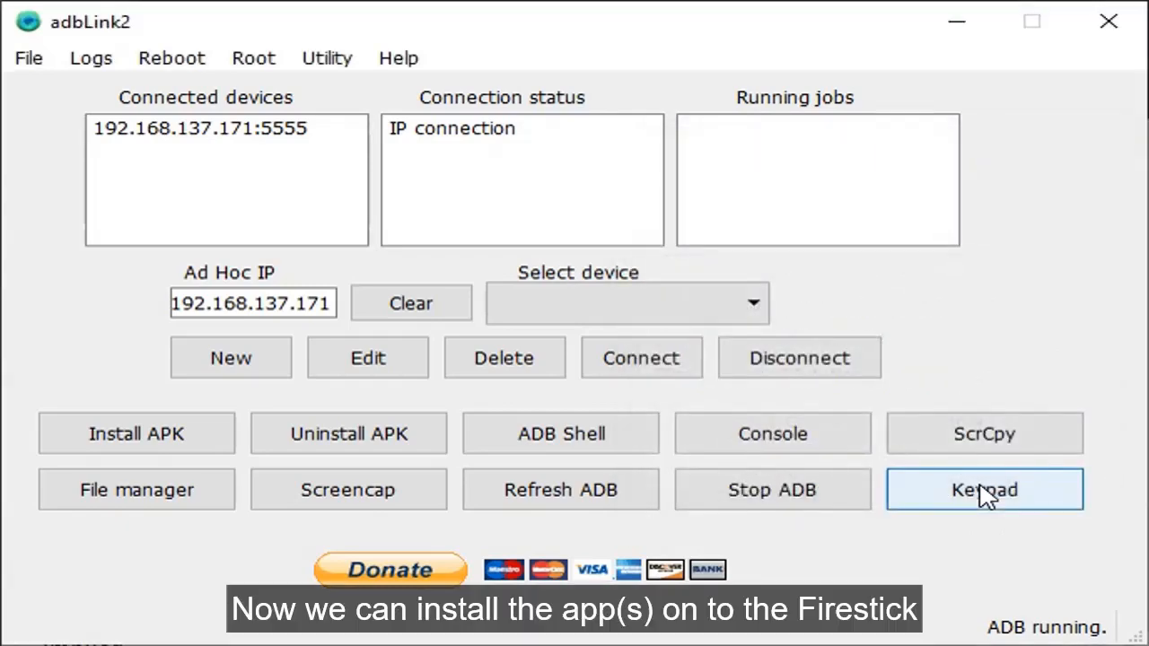
Install tivimate_4201.apk from the apps folder onto the connected Firestick
left_click(182, 439)
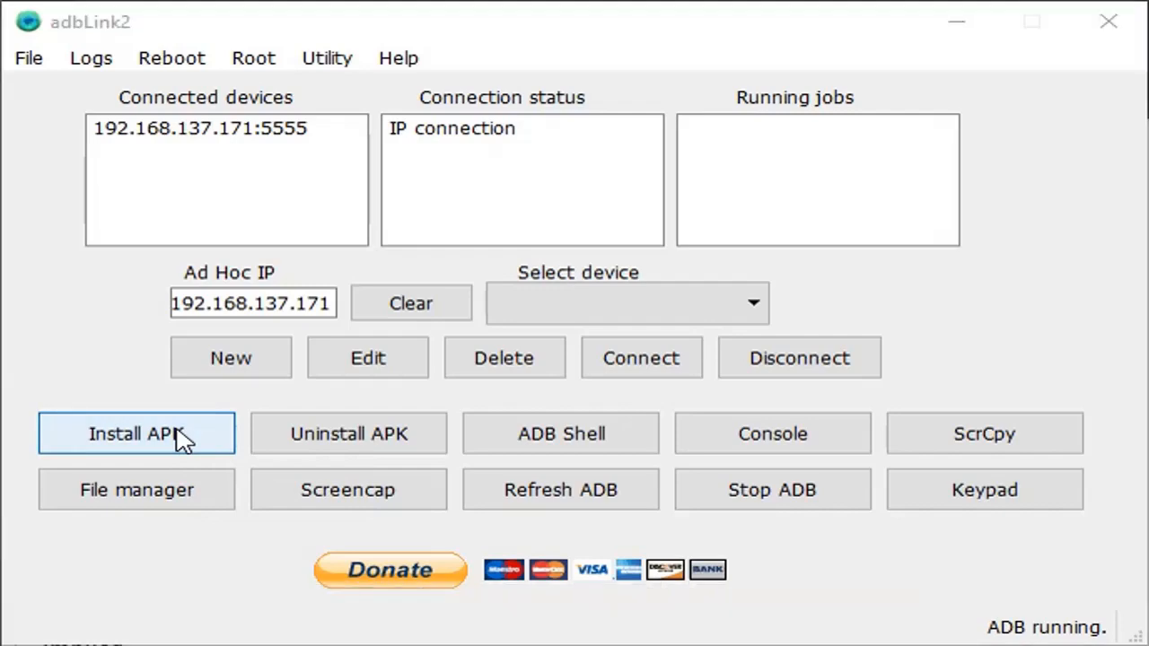
double_click(358, 241)
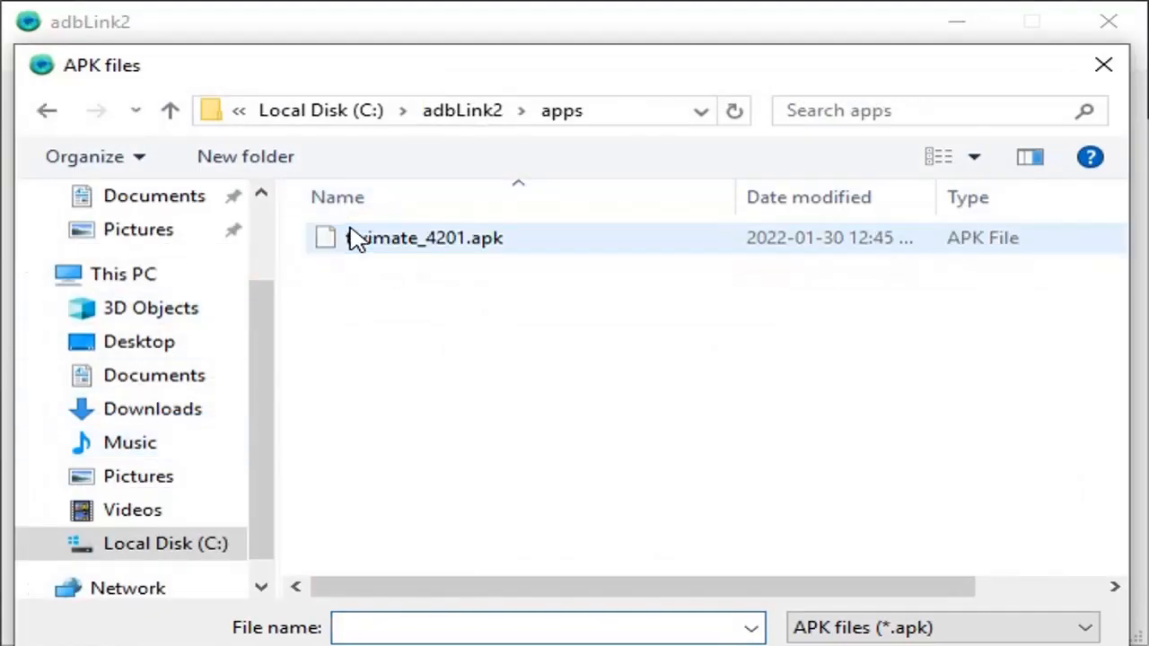
double_click(370, 242)
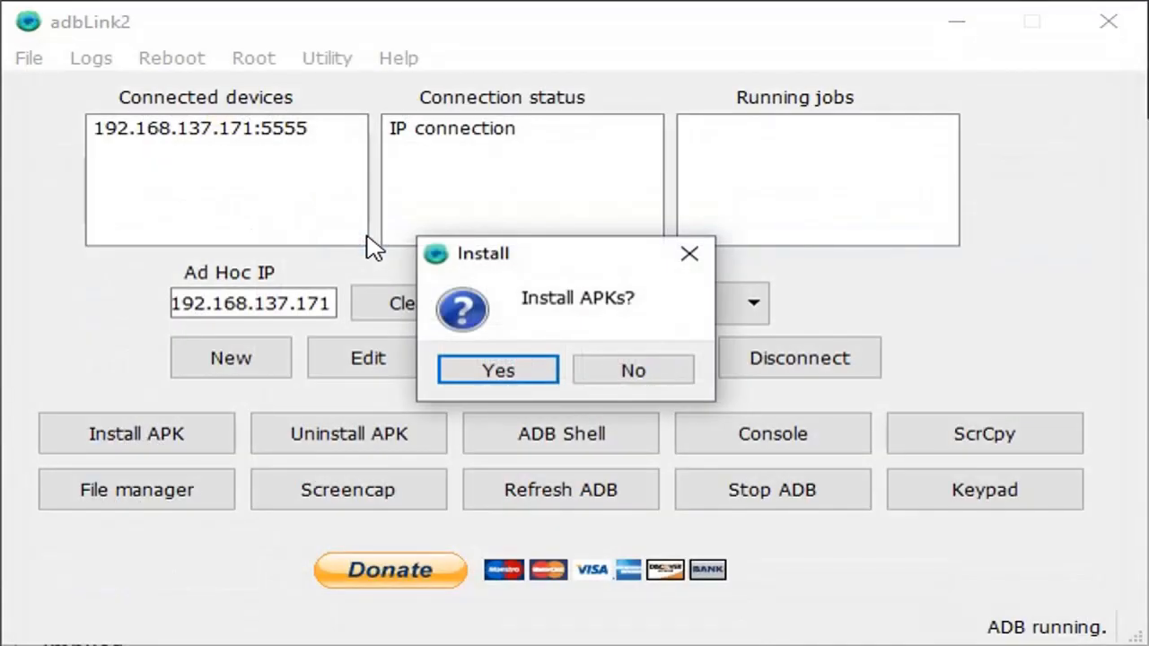
left_click(485, 364)
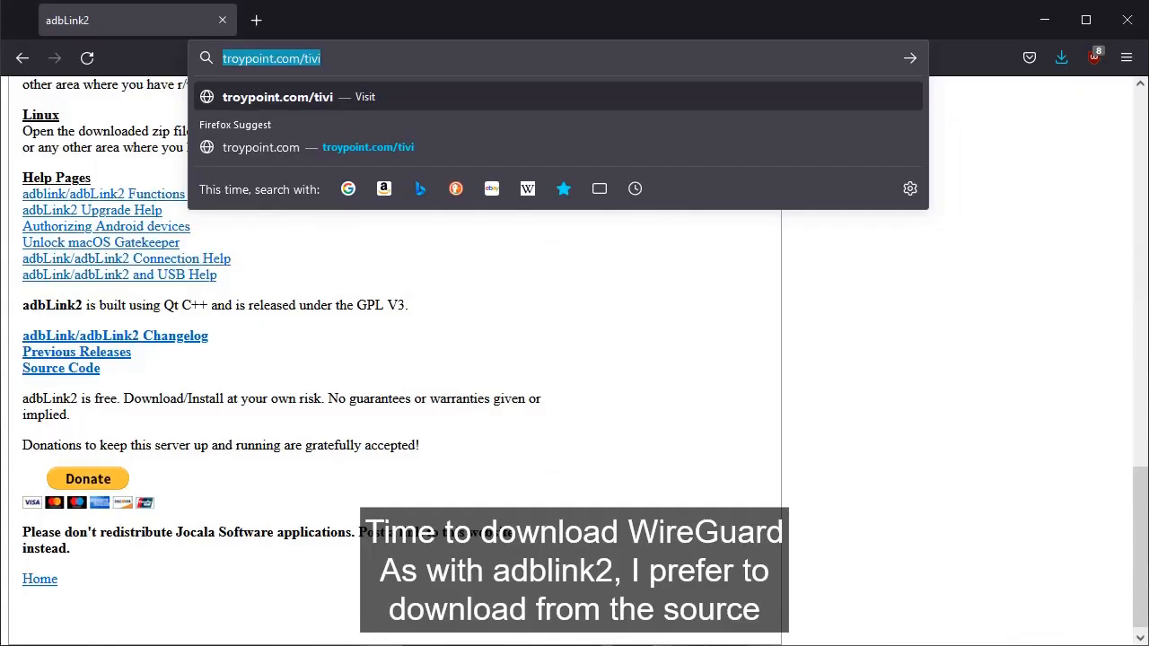
In Firefox, search the web for wireguard and open the Installation page of the official wireguard.com site
type("wireguar")
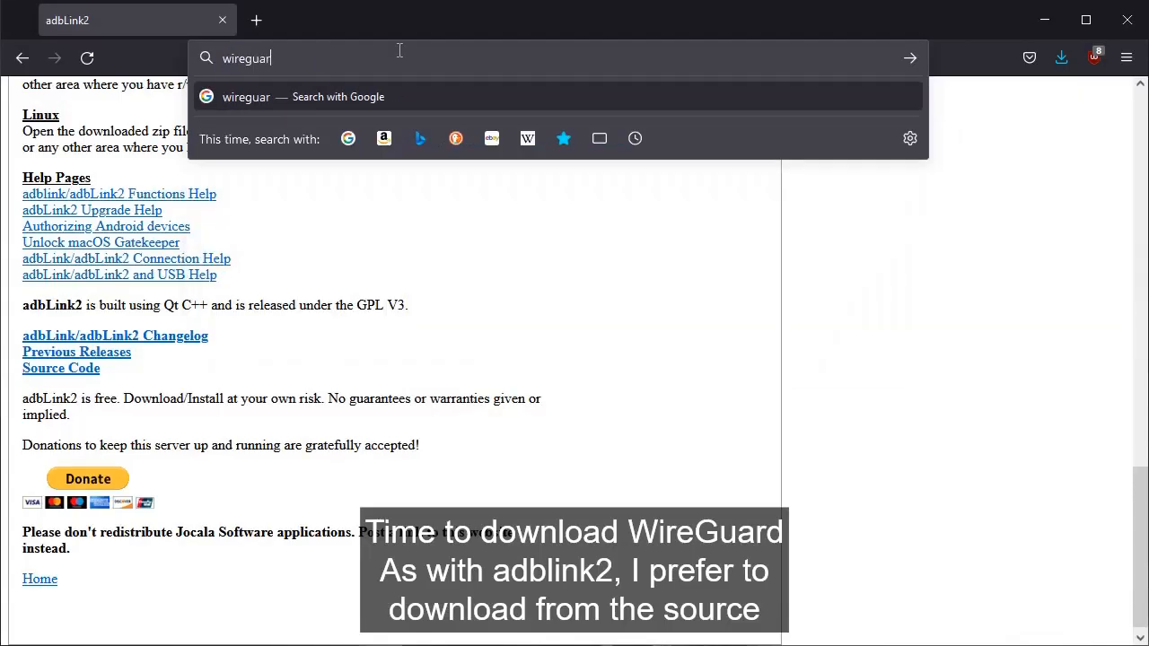
type("d")
key("Return")
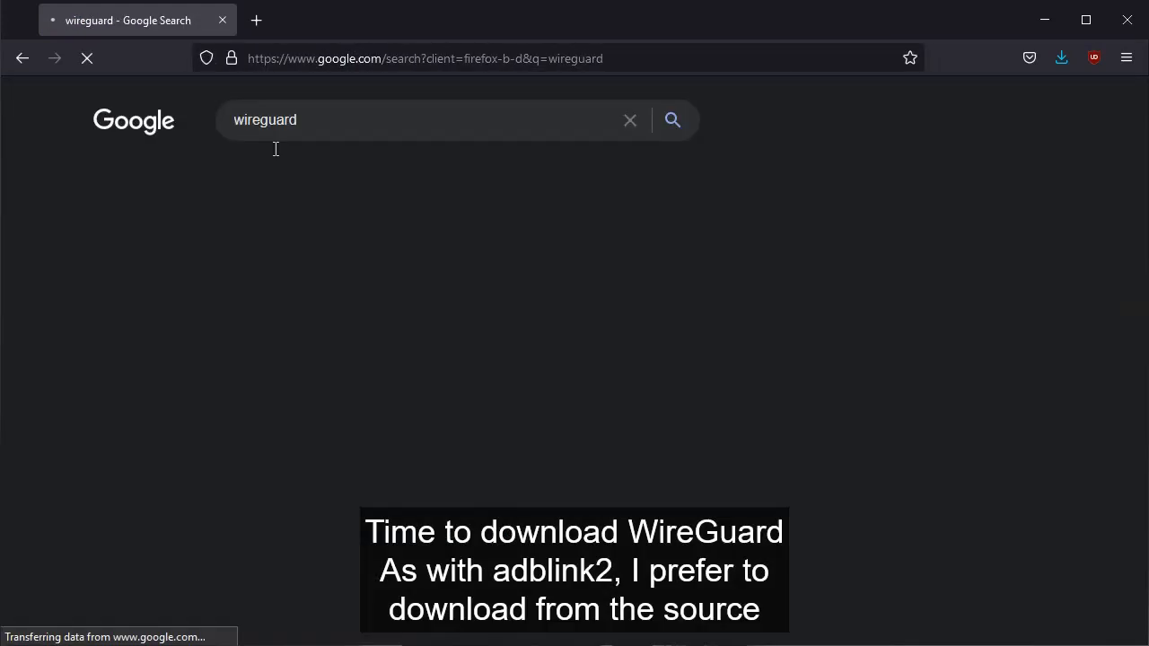
left_click(201, 274)
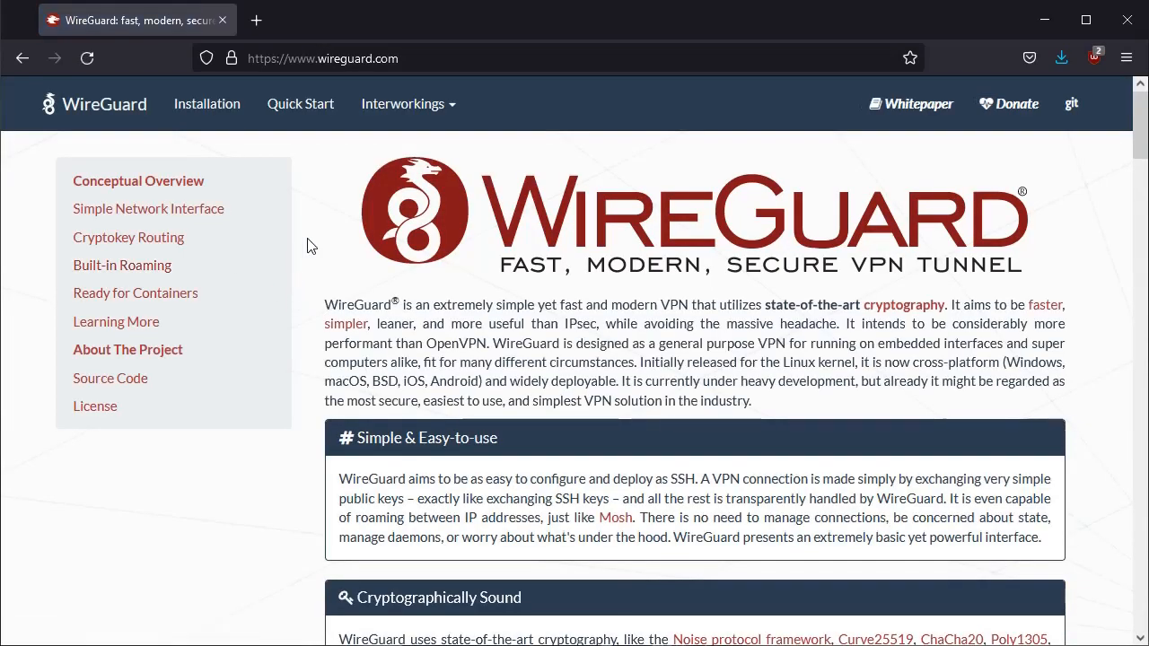
left_click(180, 107)
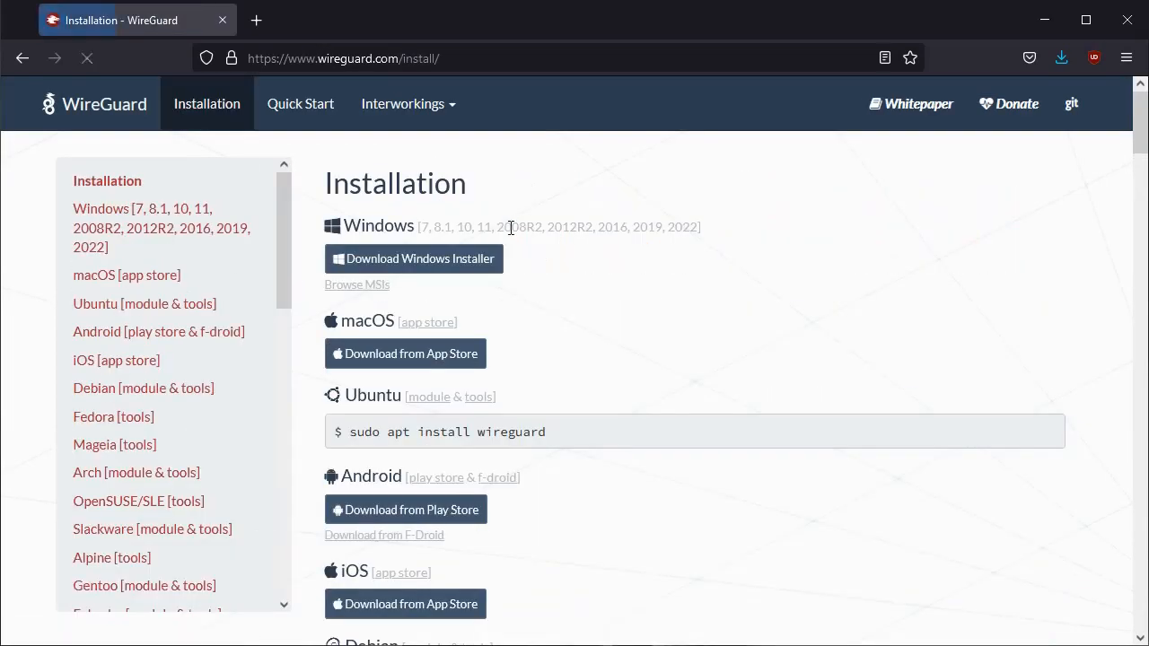
Download the suggested Android APK of WireGuard, com.wireguard.android_491.apk, from its F-Droid page and save the file
scroll(585, 400, "down", 3)
scroll(585, 400, "up", 2)
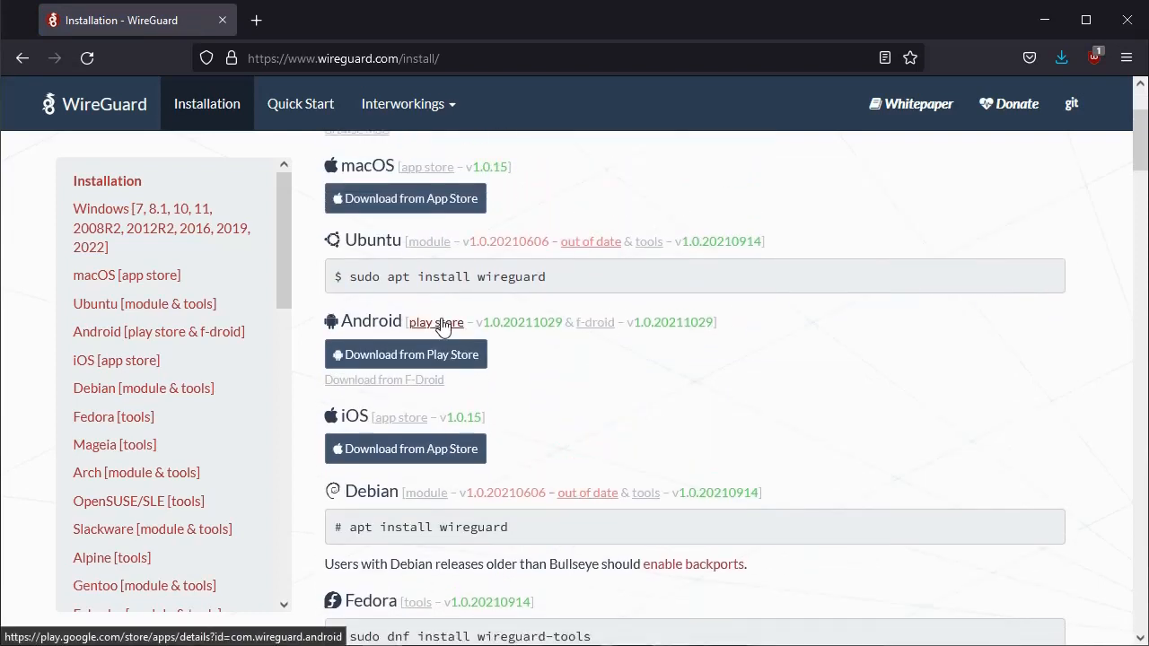
left_click(424, 382)
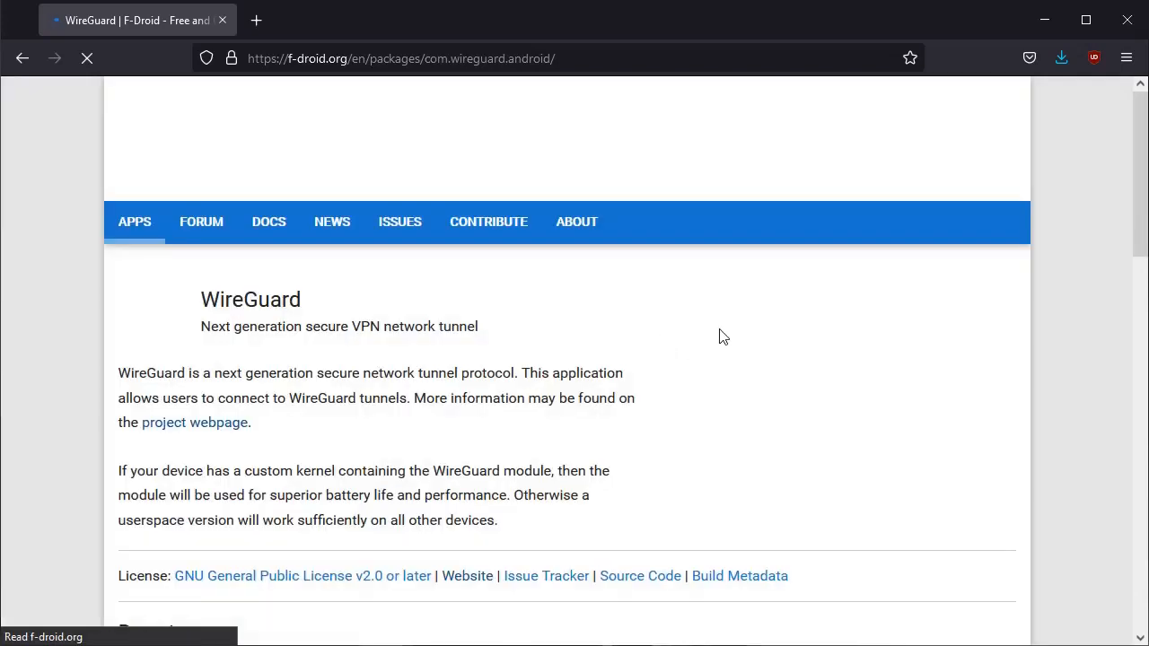
scroll(679, 382, "down", 2)
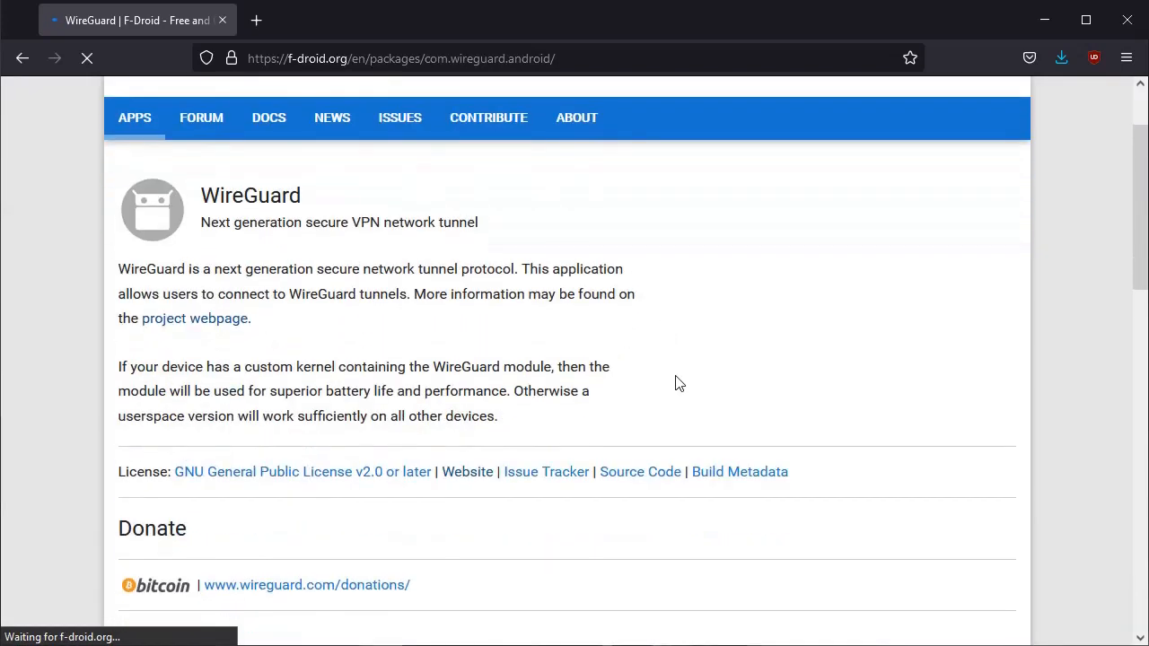
scroll(679, 383, "down", 5)
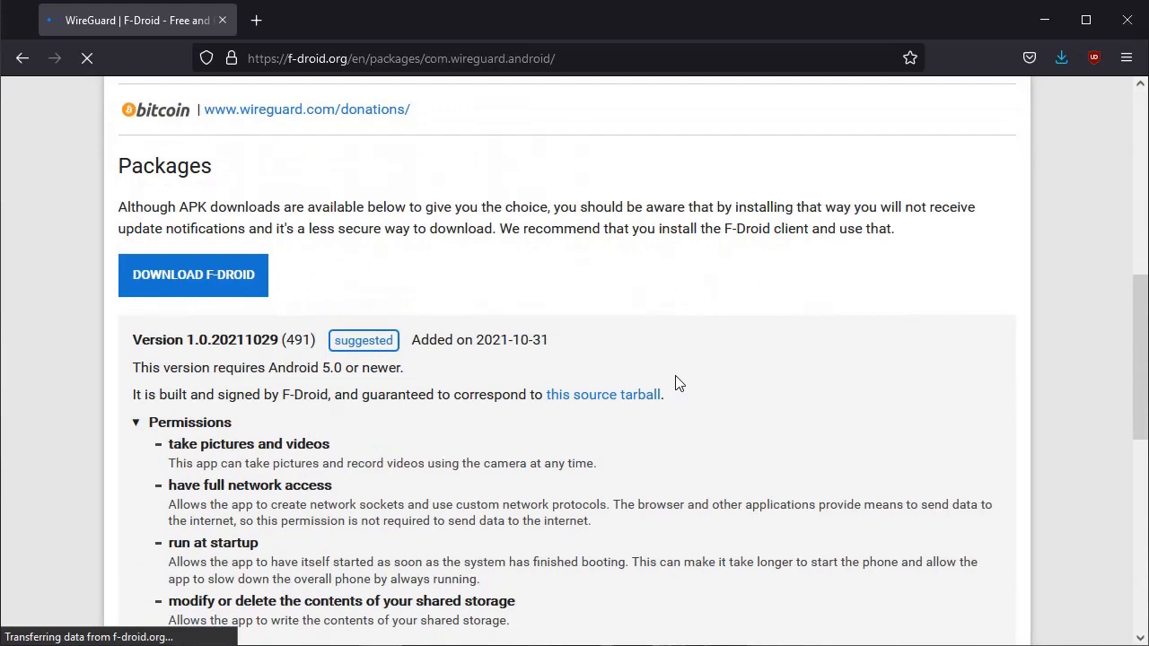
scroll(224, 278, "down", 3)
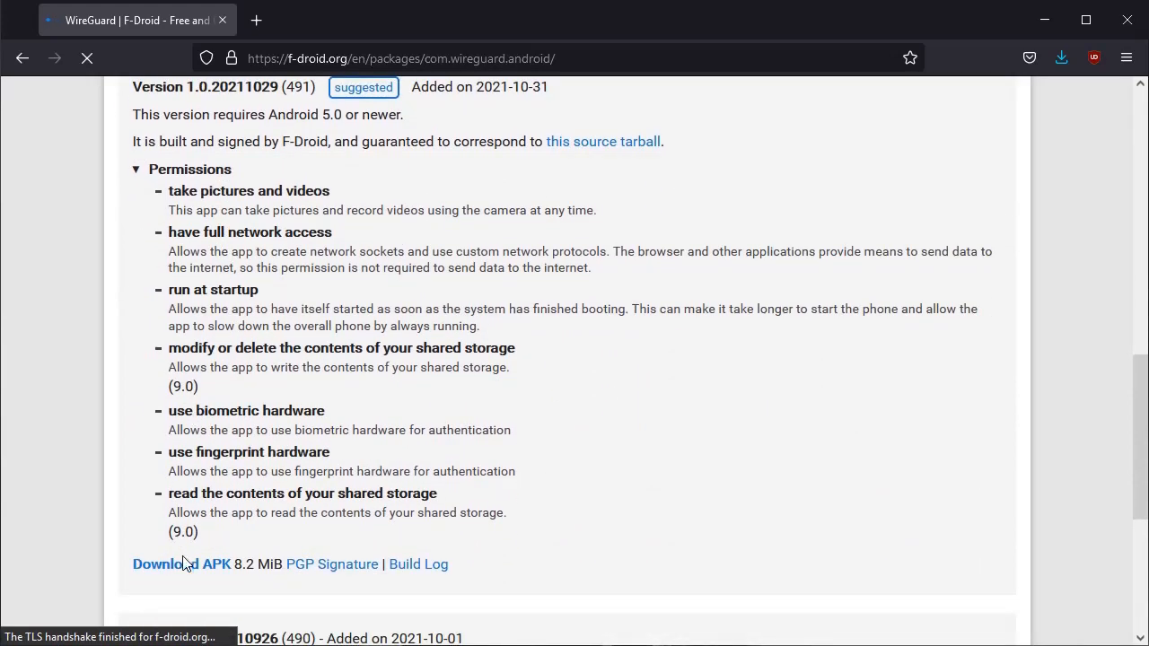
left_click(185, 563)
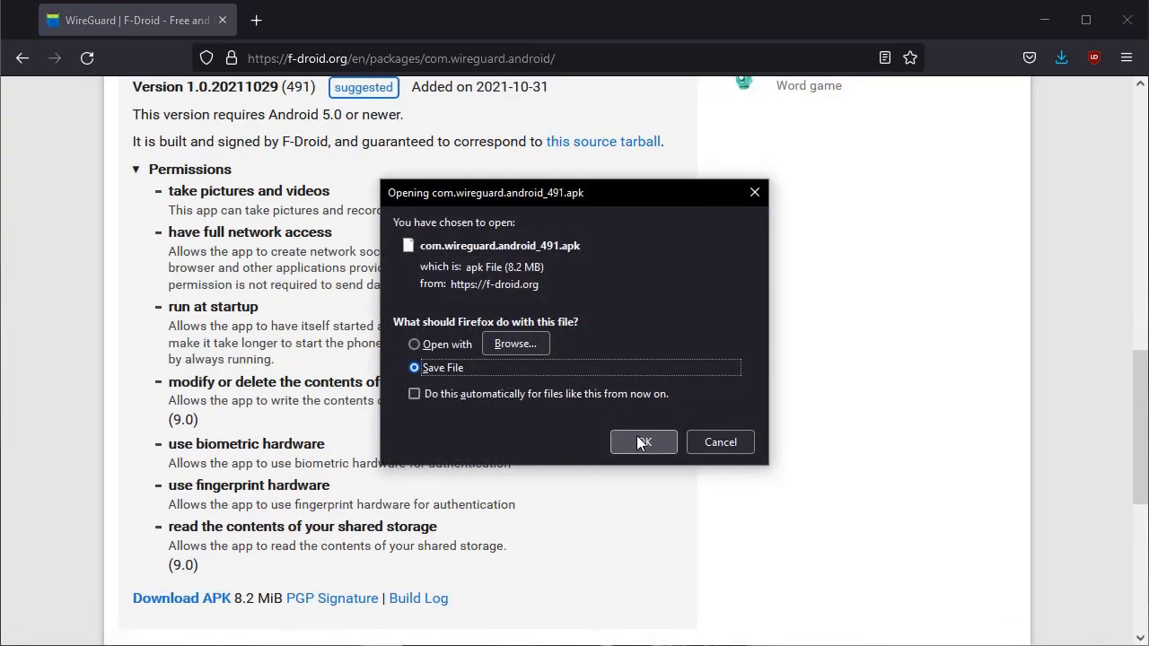
left_click(637, 440)
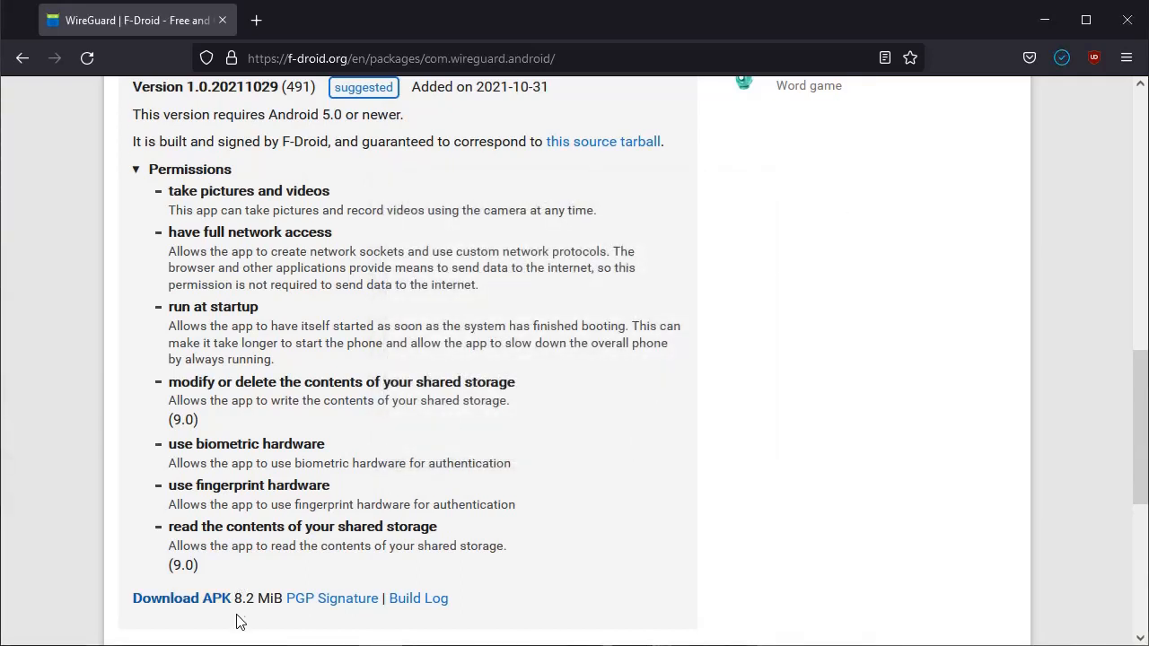
Move com.wireguard.android_491.apk from the Downloads folder into C:\adbLink2\apps
left_click(1056, 66)
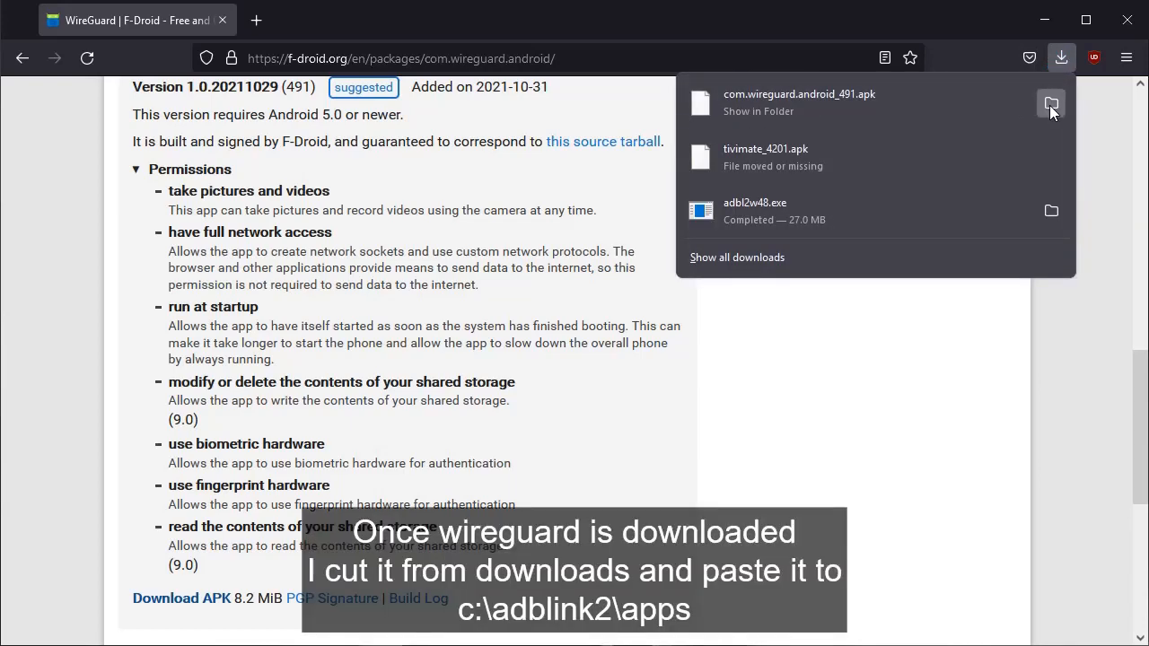
left_click(1051, 105)
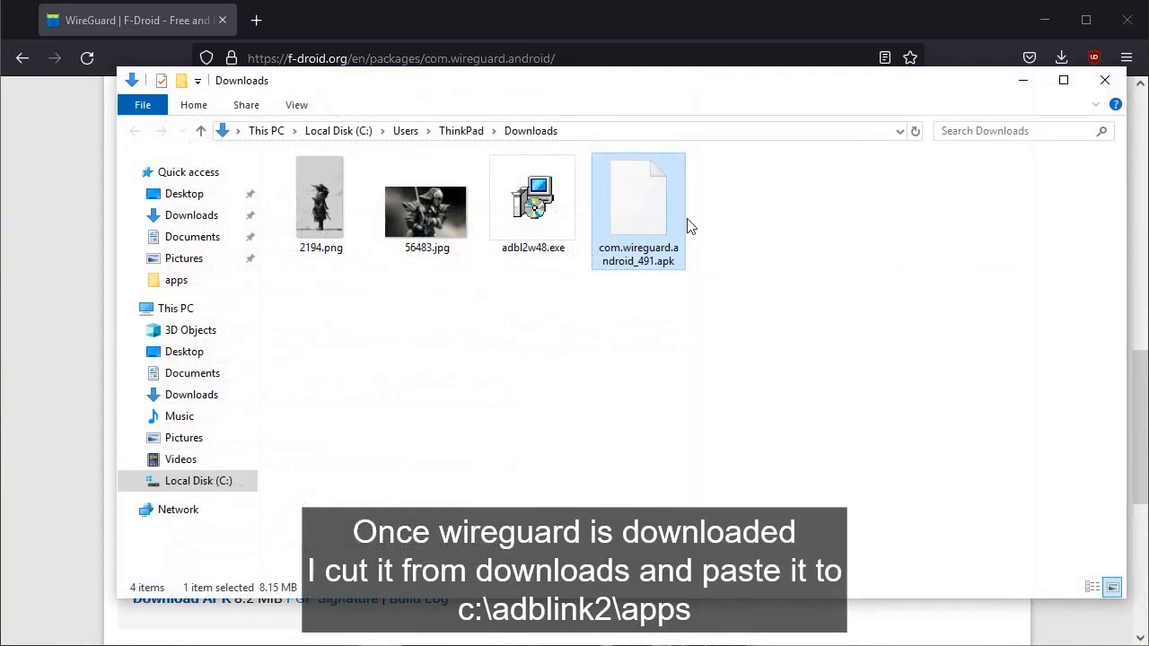
right_click(664, 221)
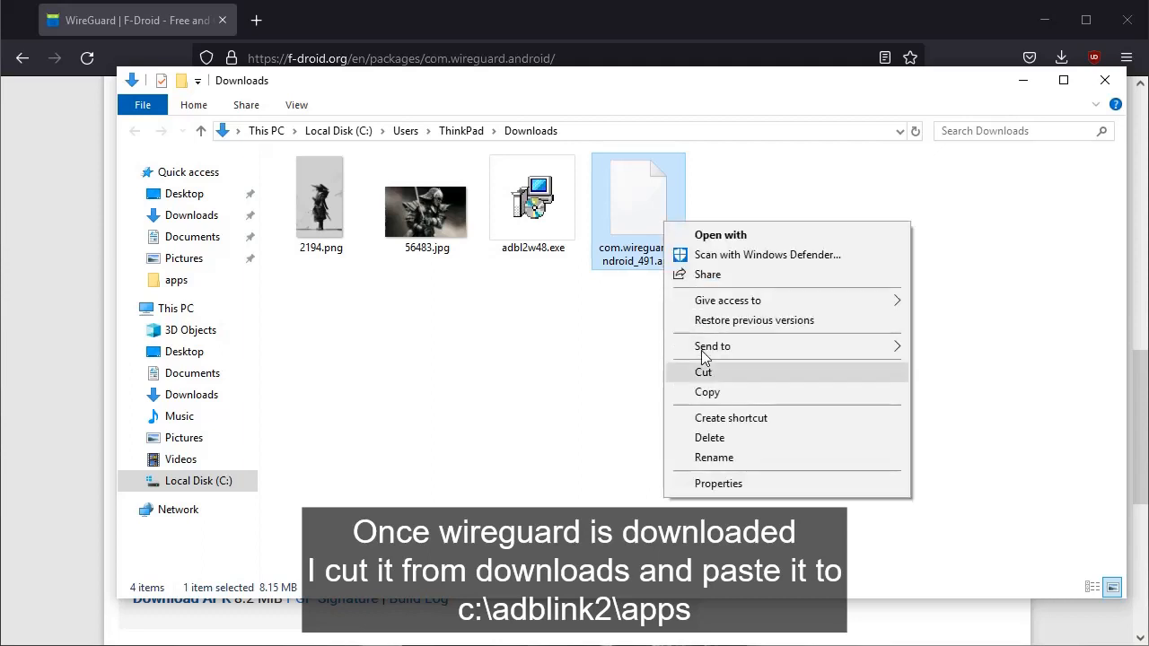
left_click(720, 376)
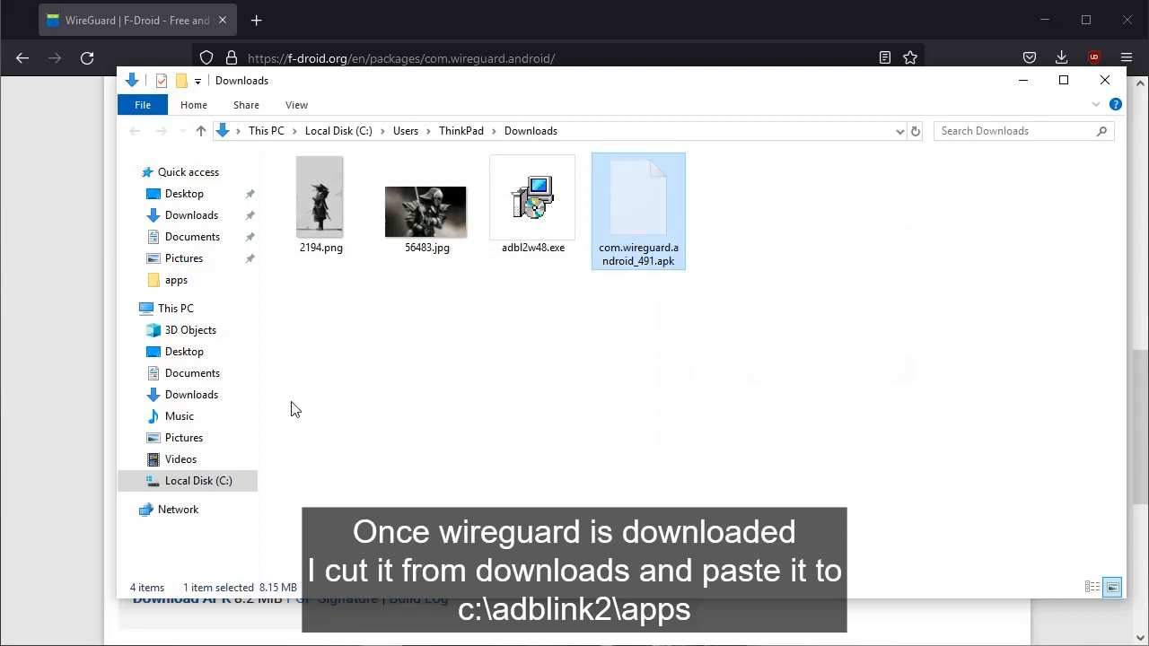
left_click(182, 490)
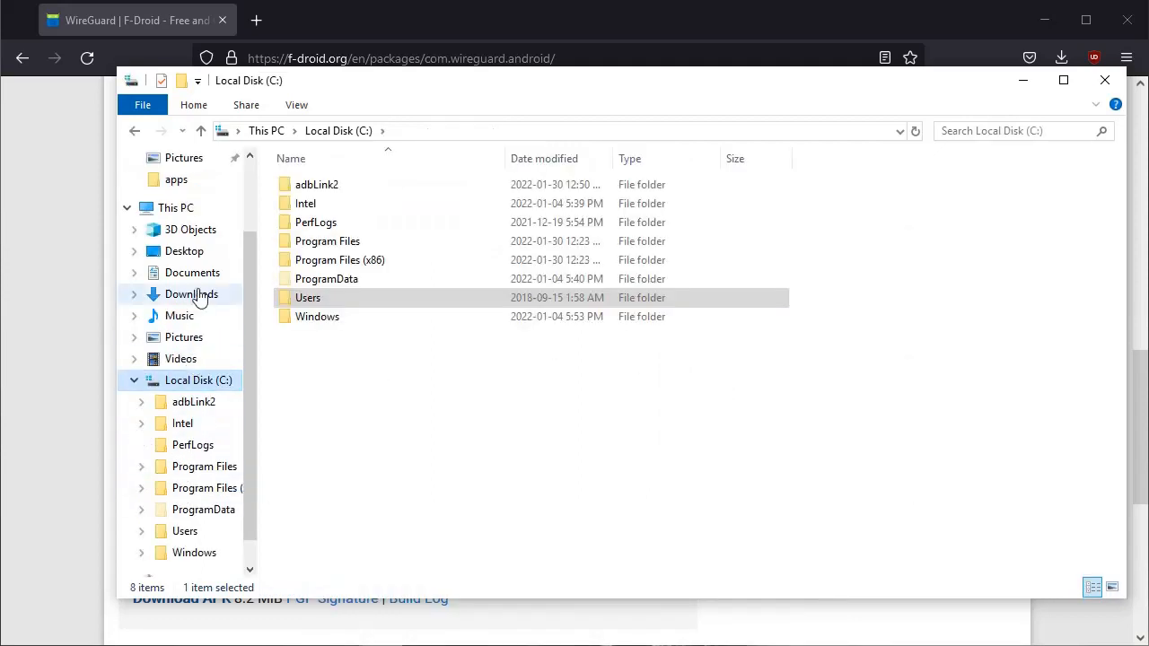
double_click(339, 193)
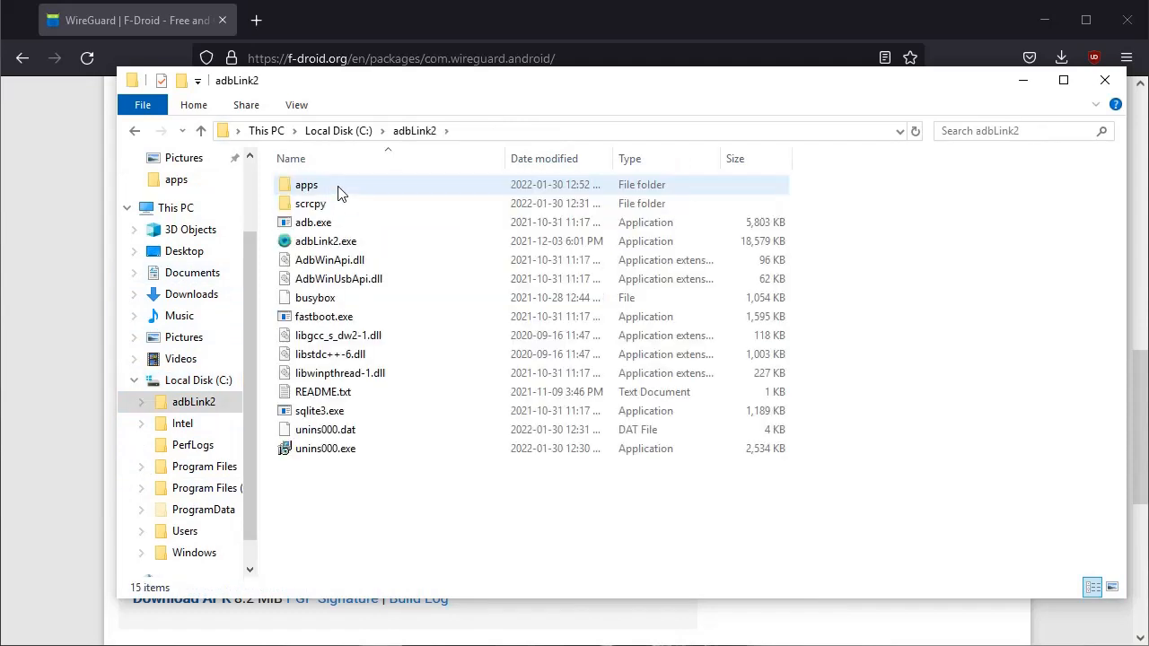
double_click(328, 191)
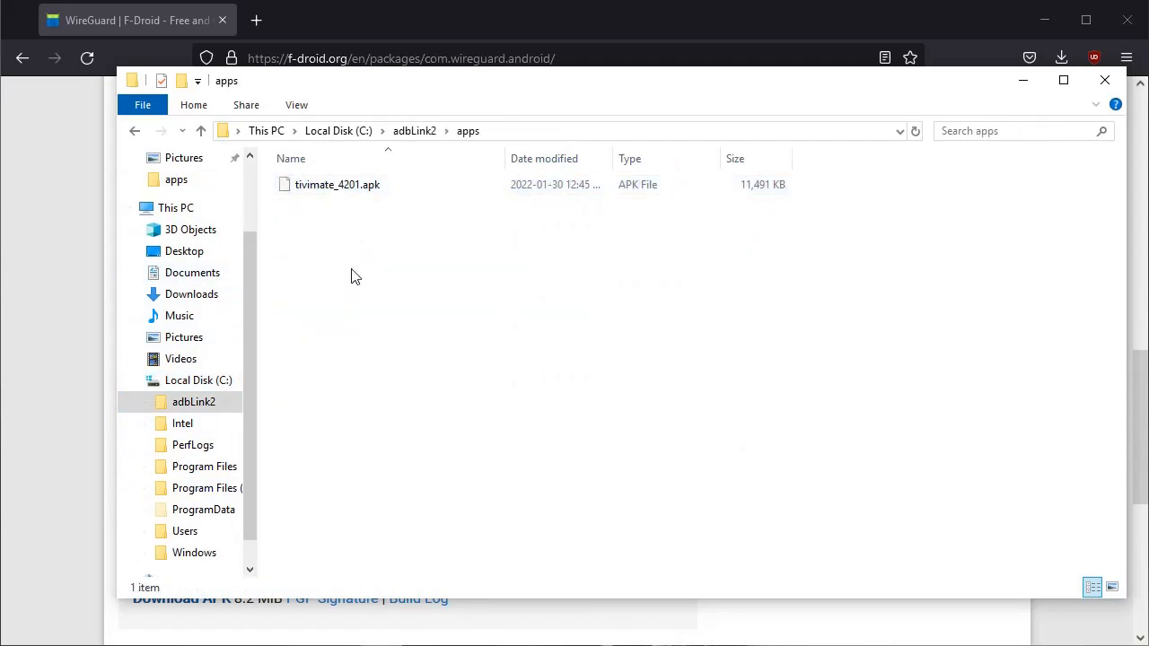
key("ctrl+v")
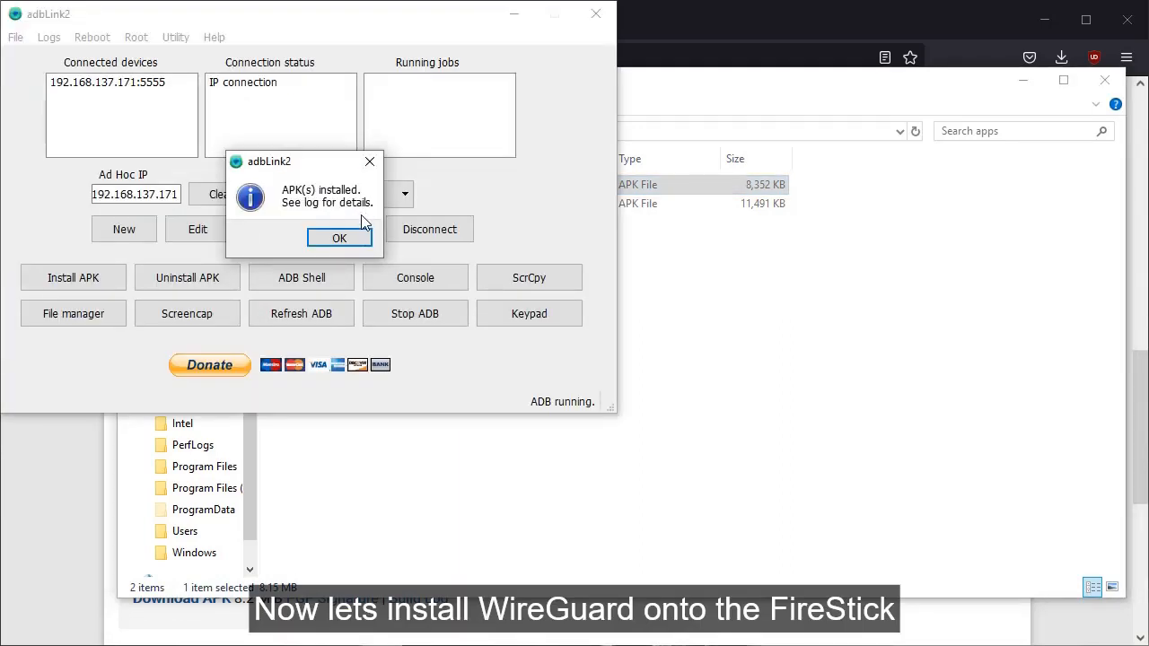
In adbLink2, install com.wireguard.android_491.apk from the apps folder onto the connected Firestick
left_click(359, 237)
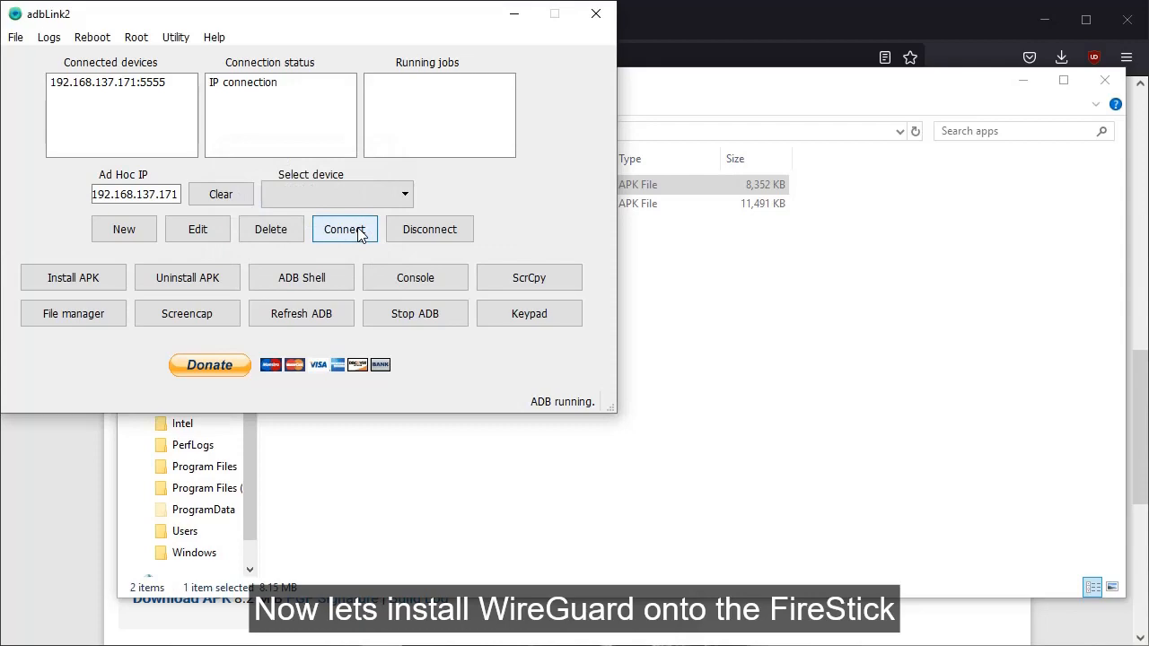
left_click(113, 279)
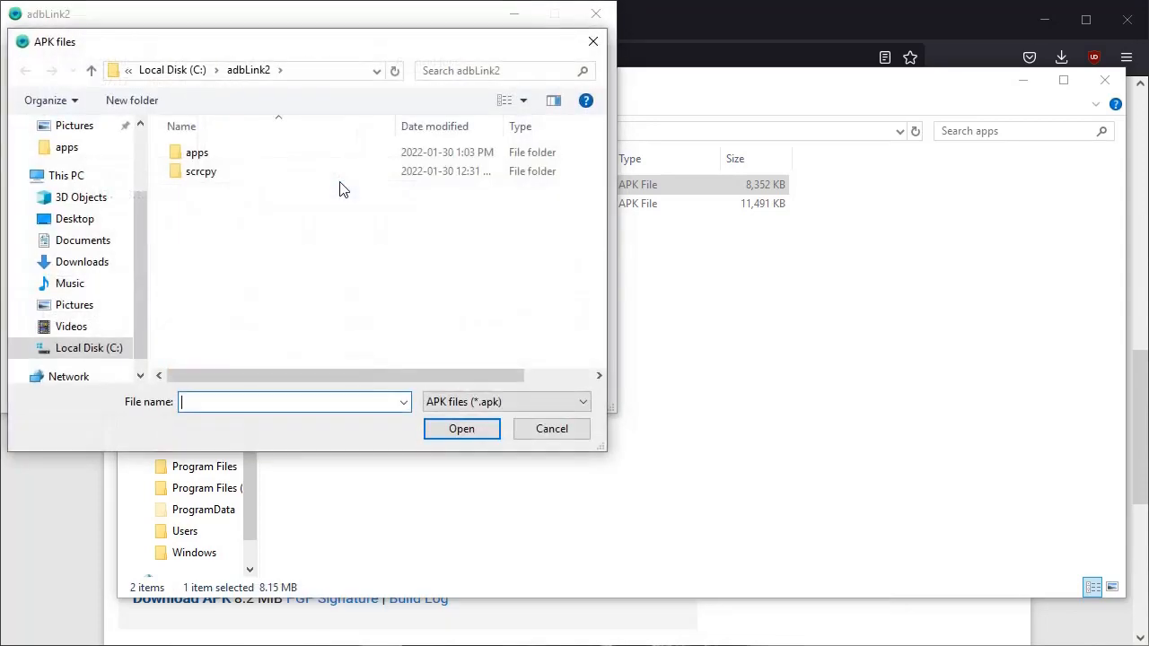
double_click(203, 158)
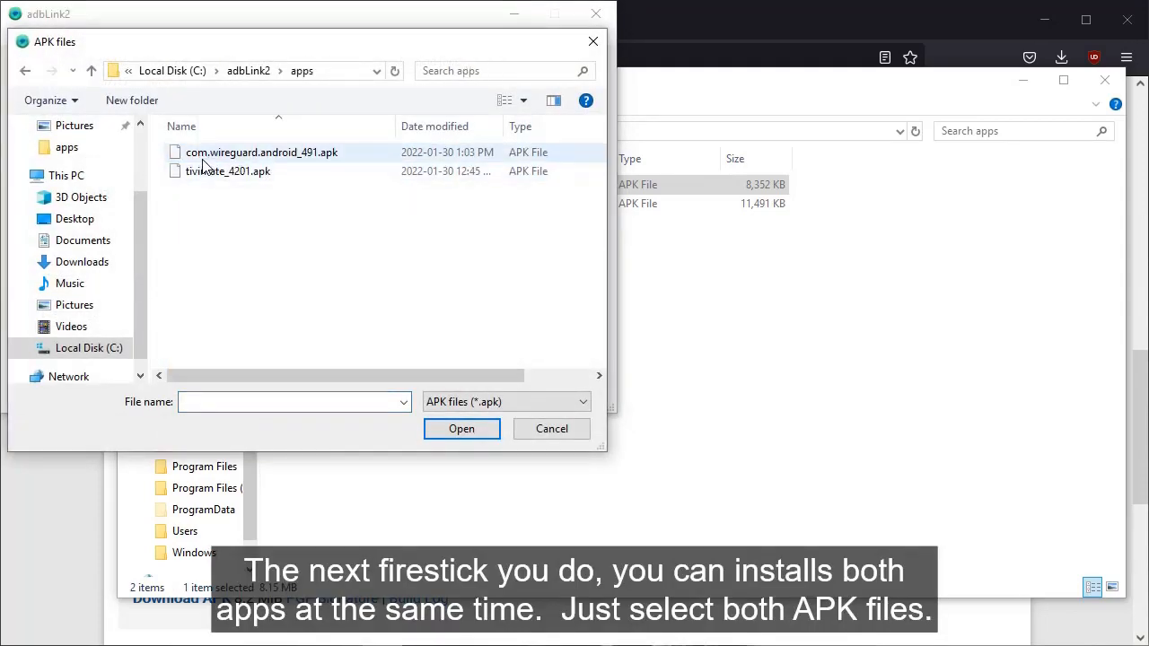
double_click(203, 158)
left_click(254, 243)
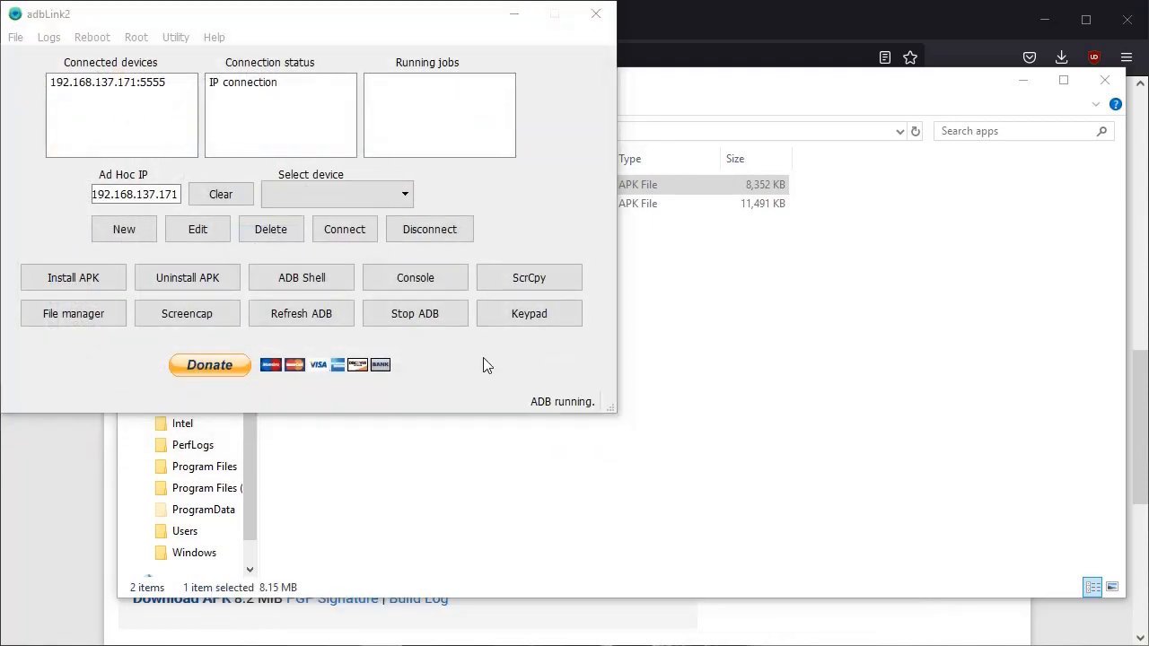
left_click(361, 244)
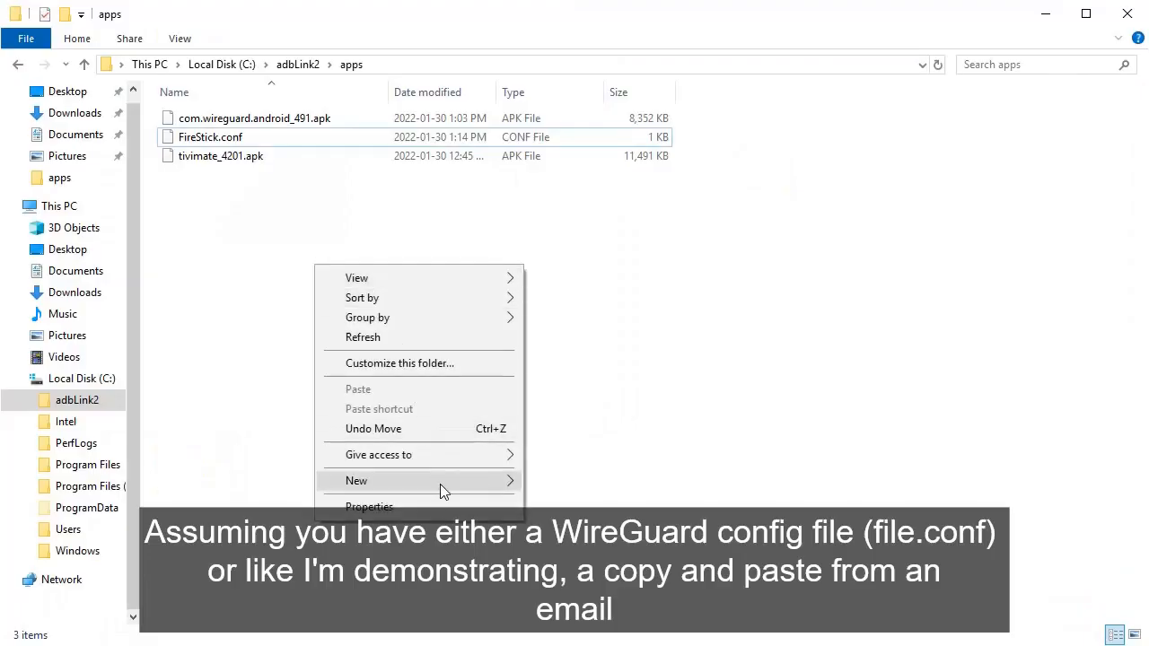
In File Explorer, create a text document in C:\adbLink2\apps, name it uwantmy.info.conf and accept the extension change
mouse_move(440, 484)
left_click(609, 439)
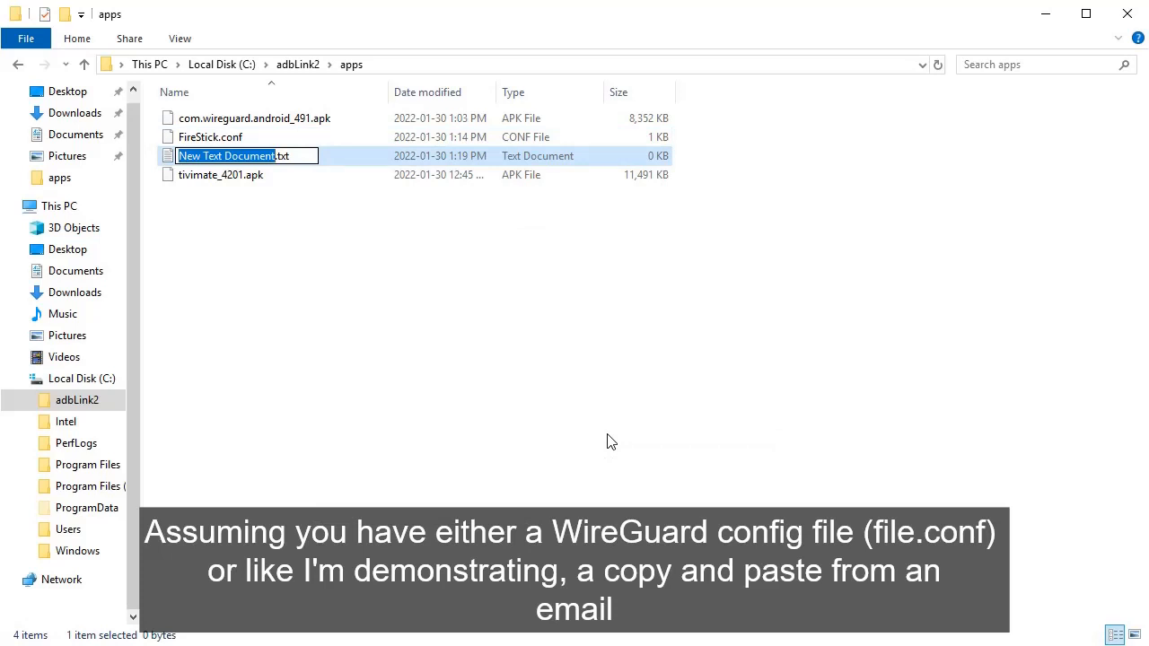
type("uwantmy.info.t")
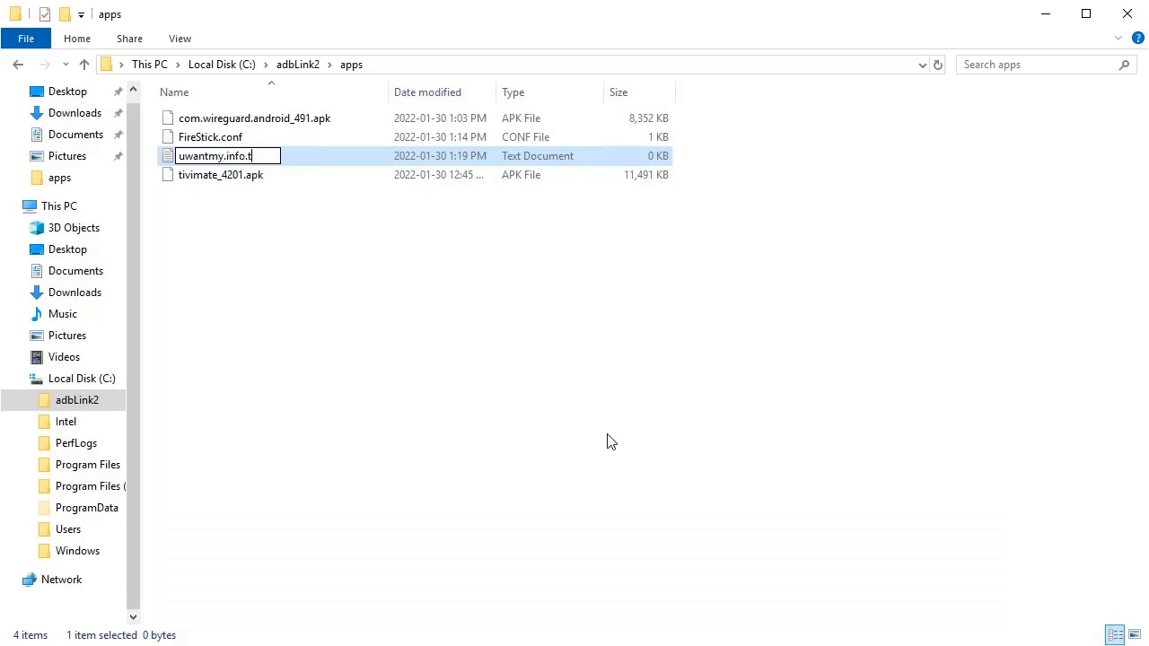
key("BackSpace")
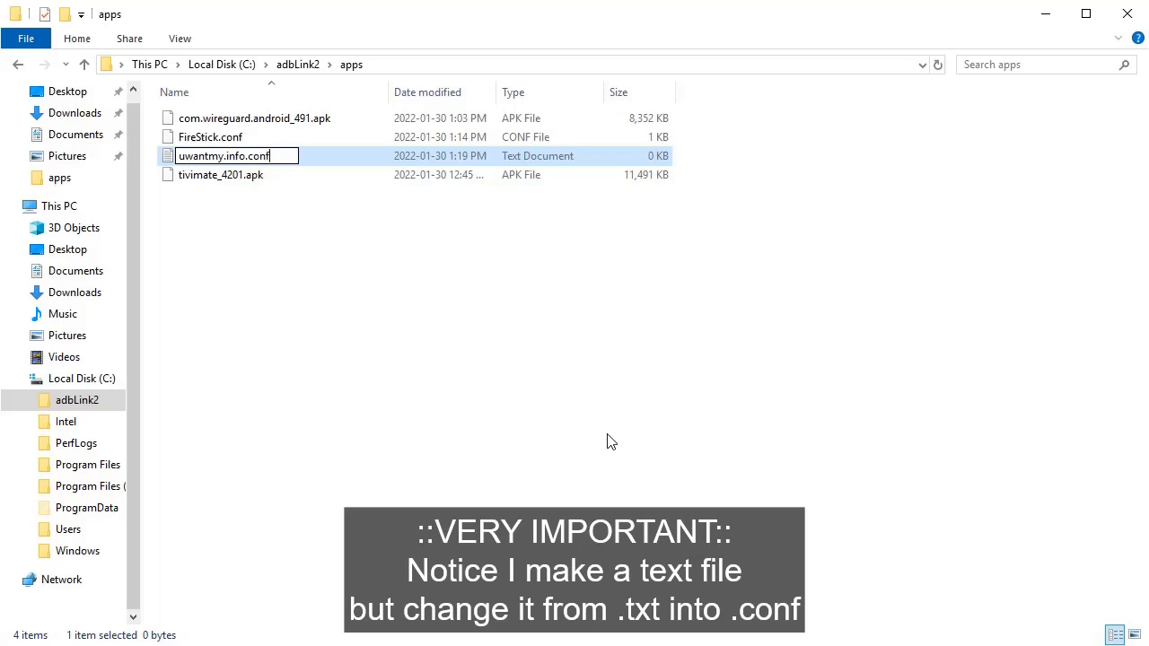
key("Return")
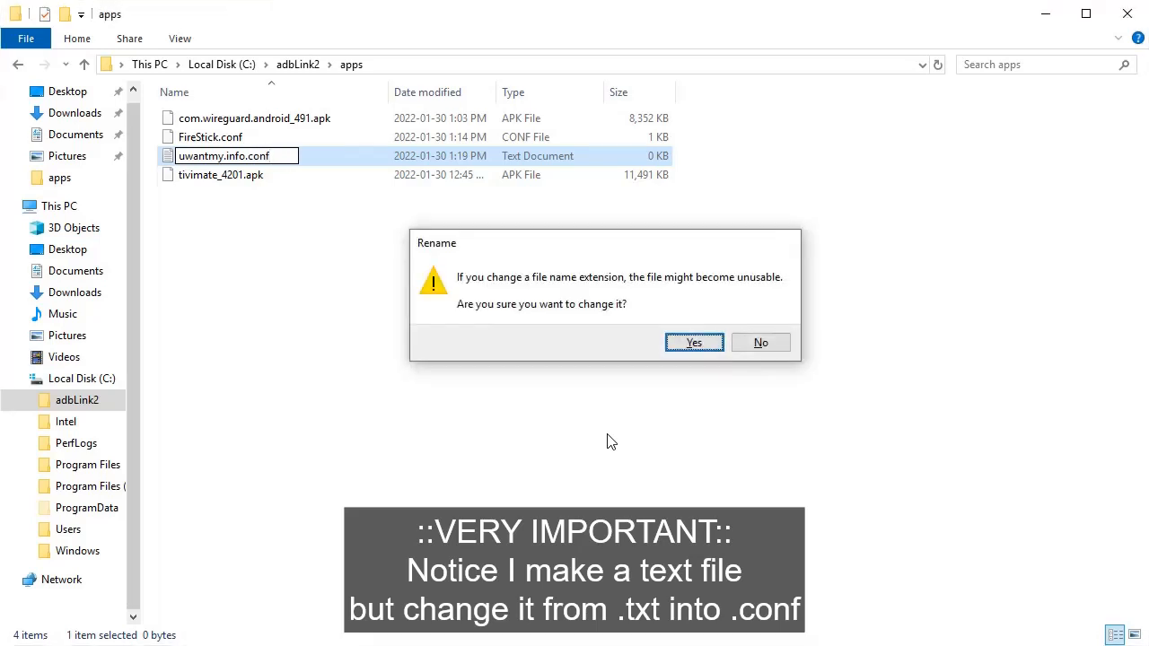
key("Return")
Open uwantmy.info.conf with Notepad without making it the default app for .conf files
right_click(268, 179)
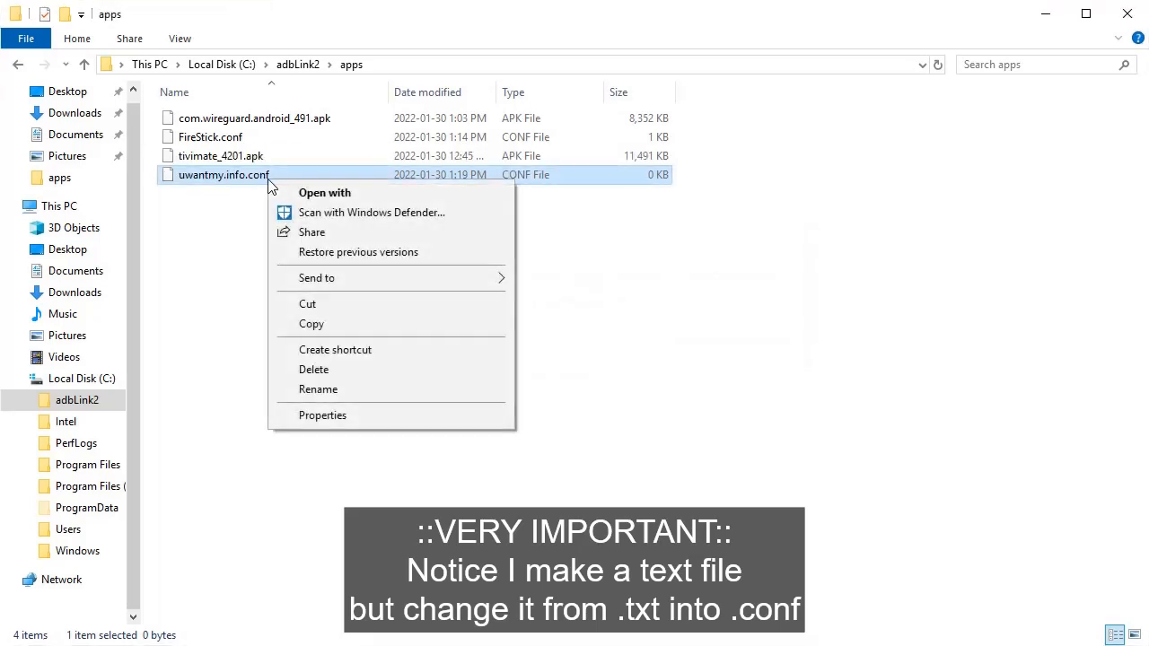
left_click(366, 192)
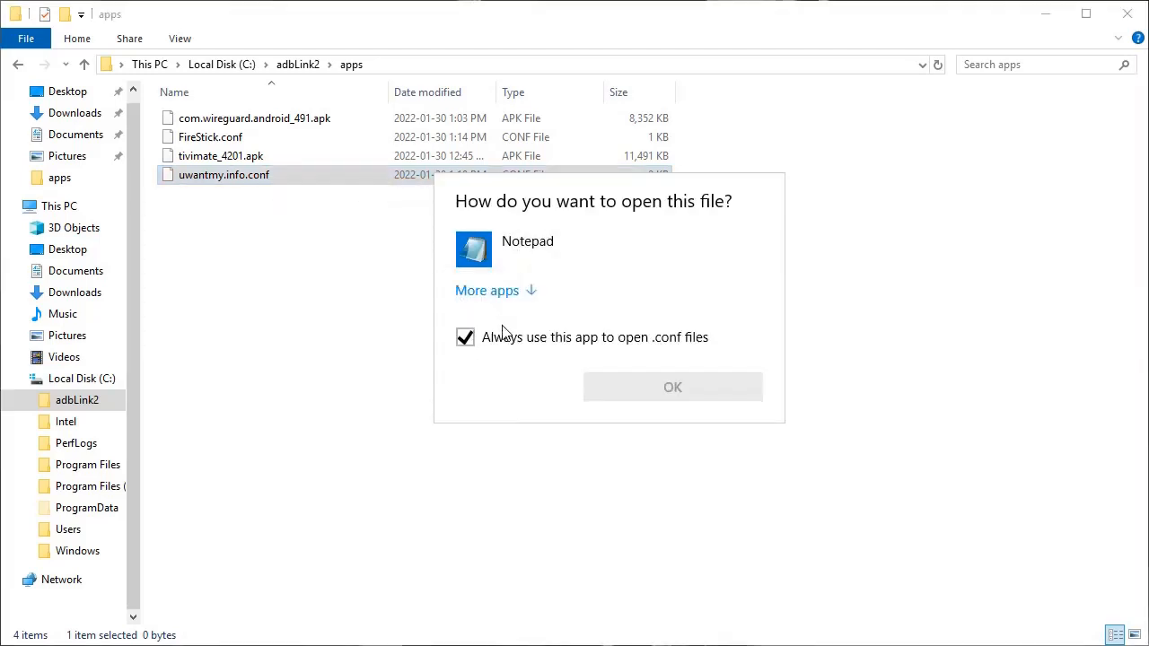
left_click(504, 344)
left_click(520, 239)
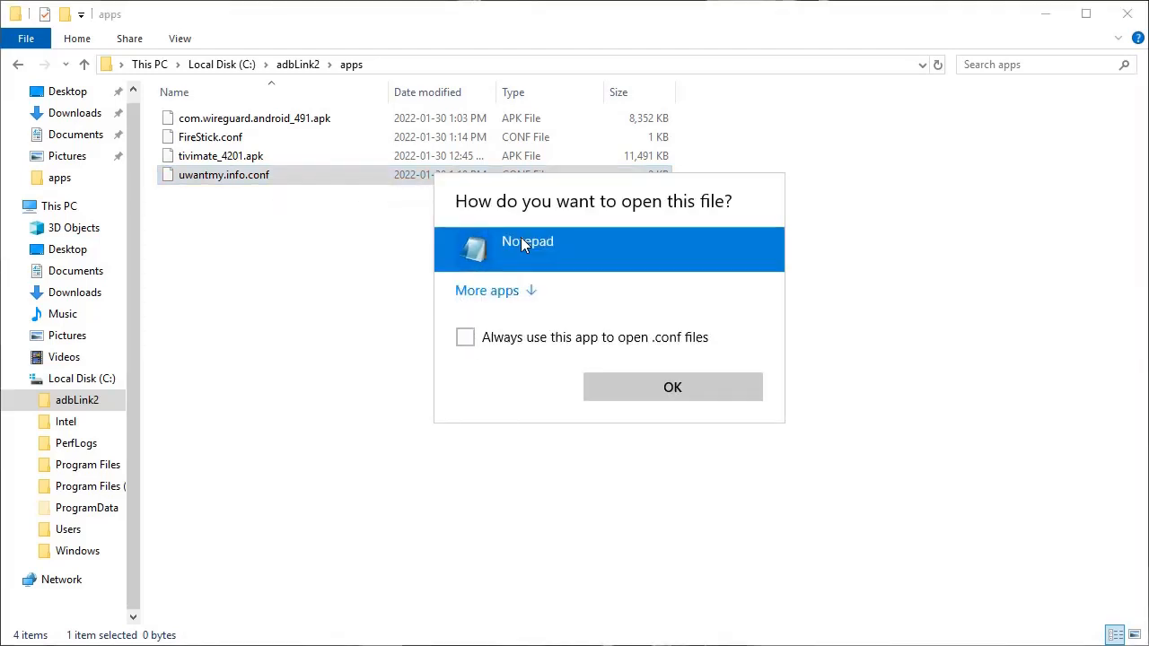
left_click(597, 379)
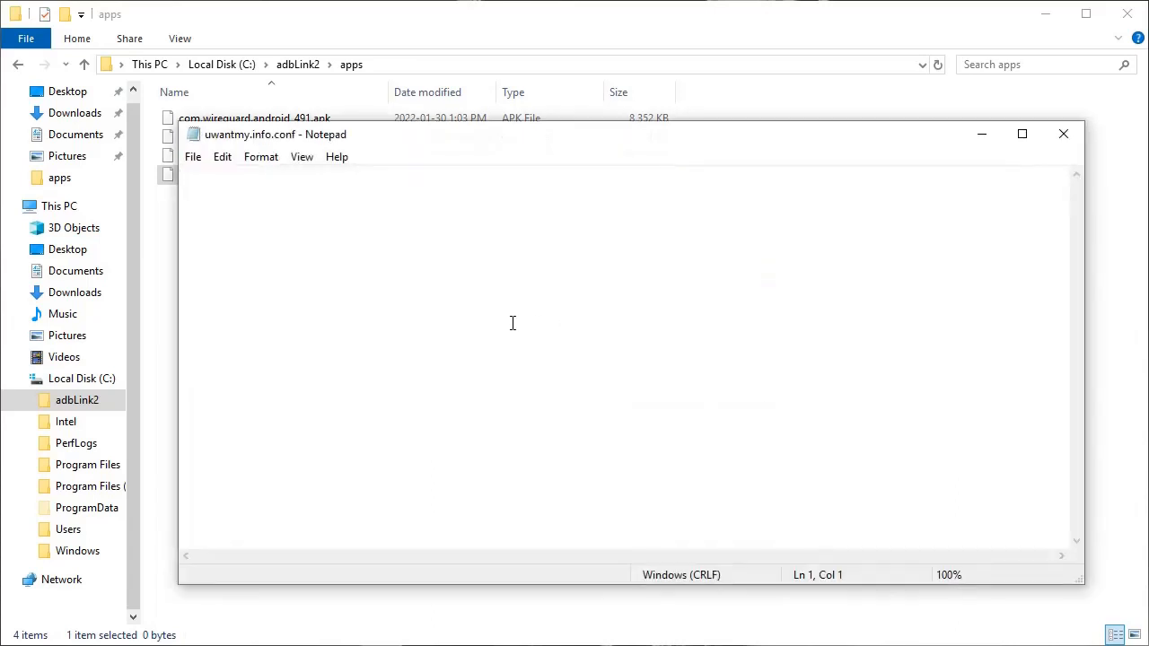
Paste the WireGuard configuration, including its private and preshared keys, into uwantmy.info.conf, save the file and close Notepad
right_click(513, 323)
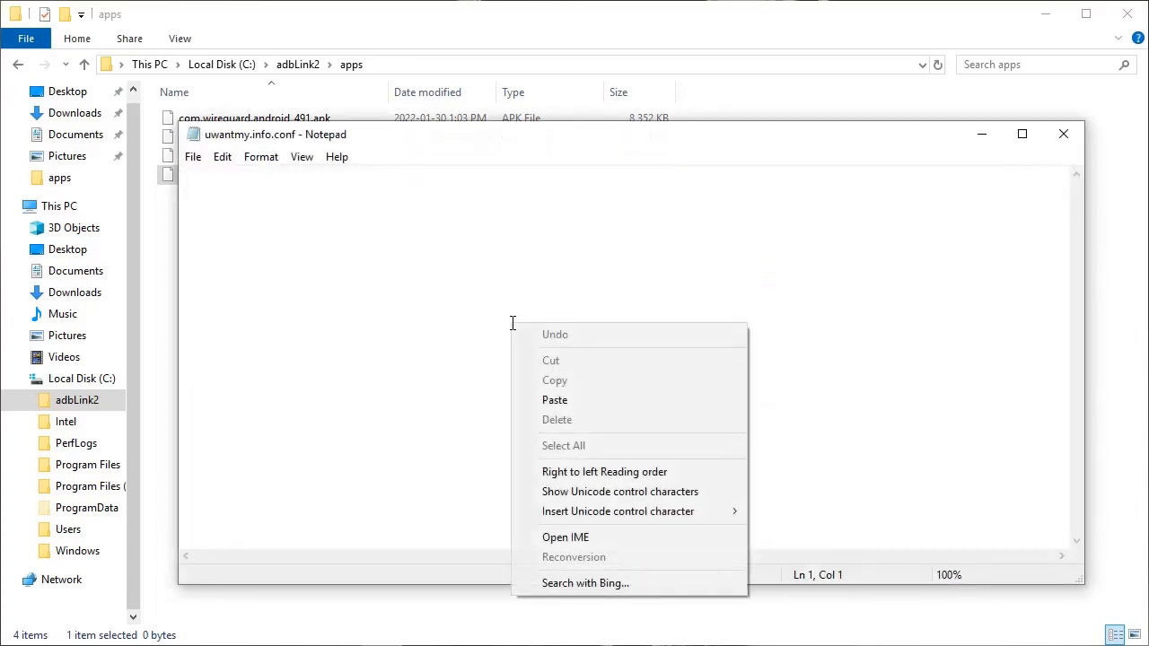
left_click(548, 406)
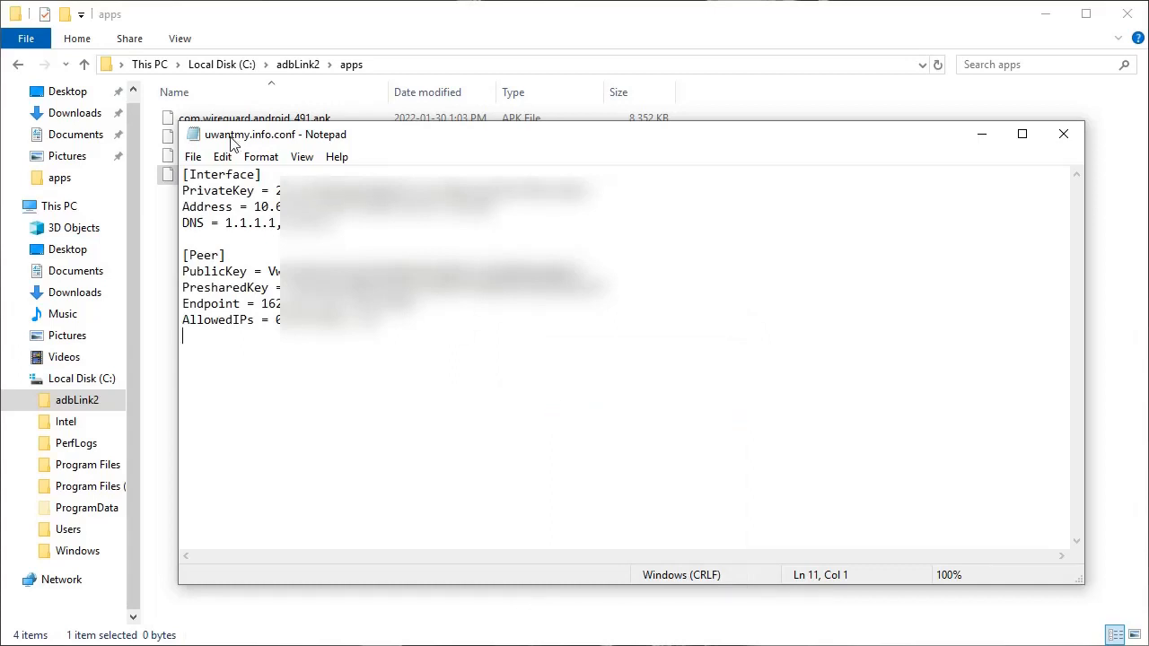
left_click(193, 157)
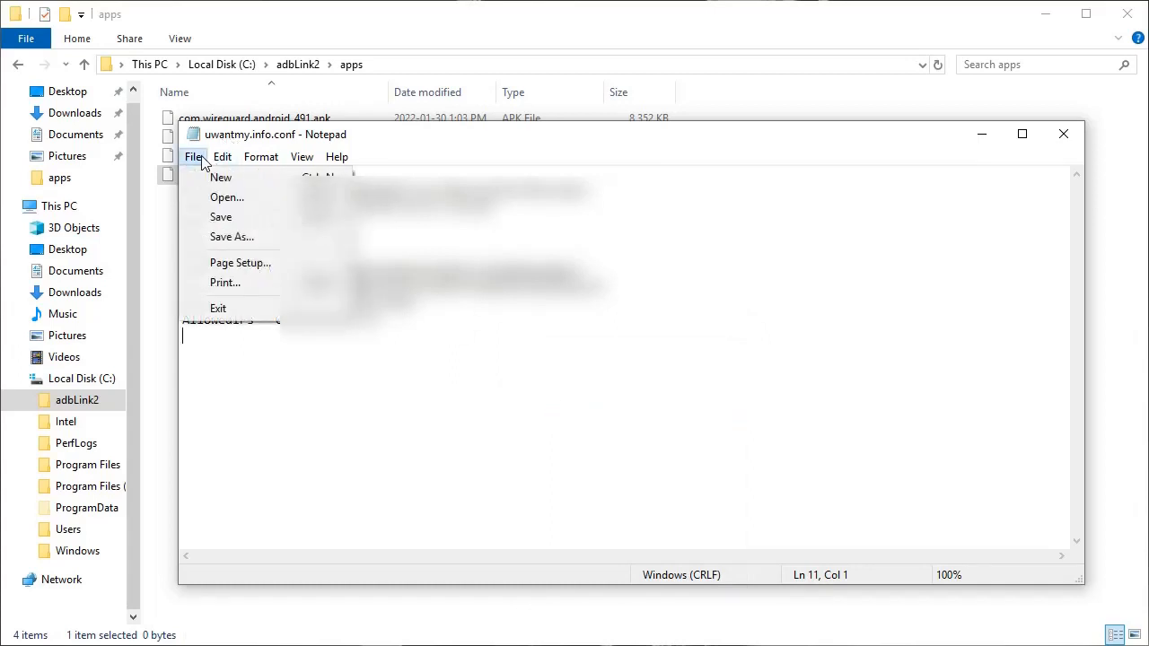
left_click(220, 217)
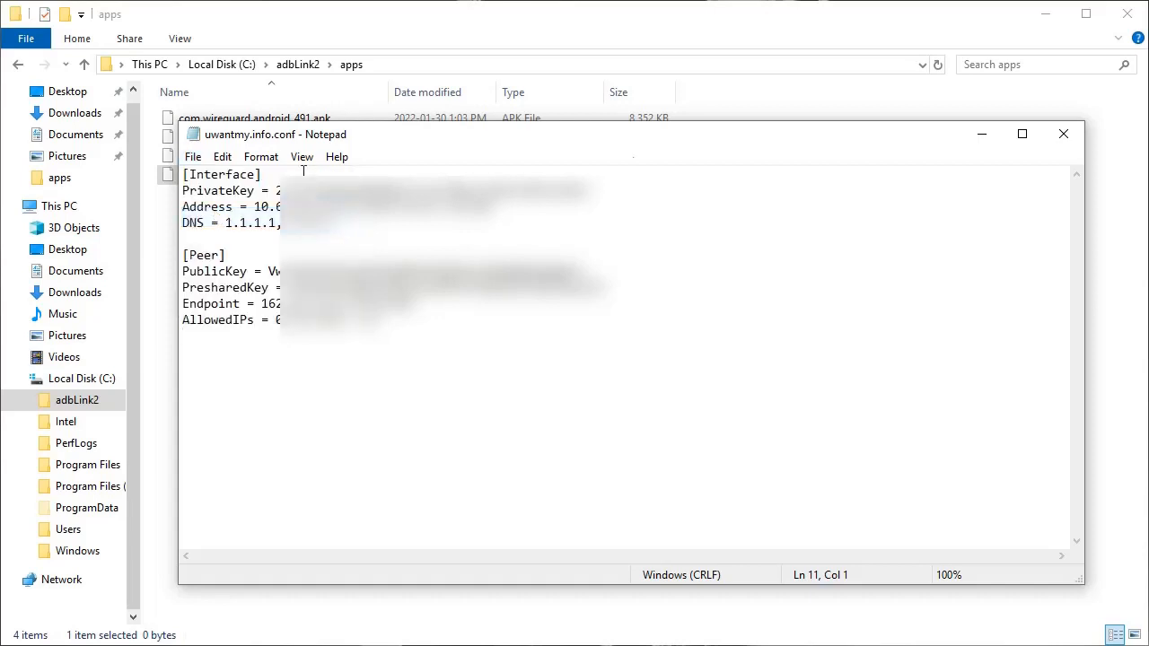
left_click(1065, 137)
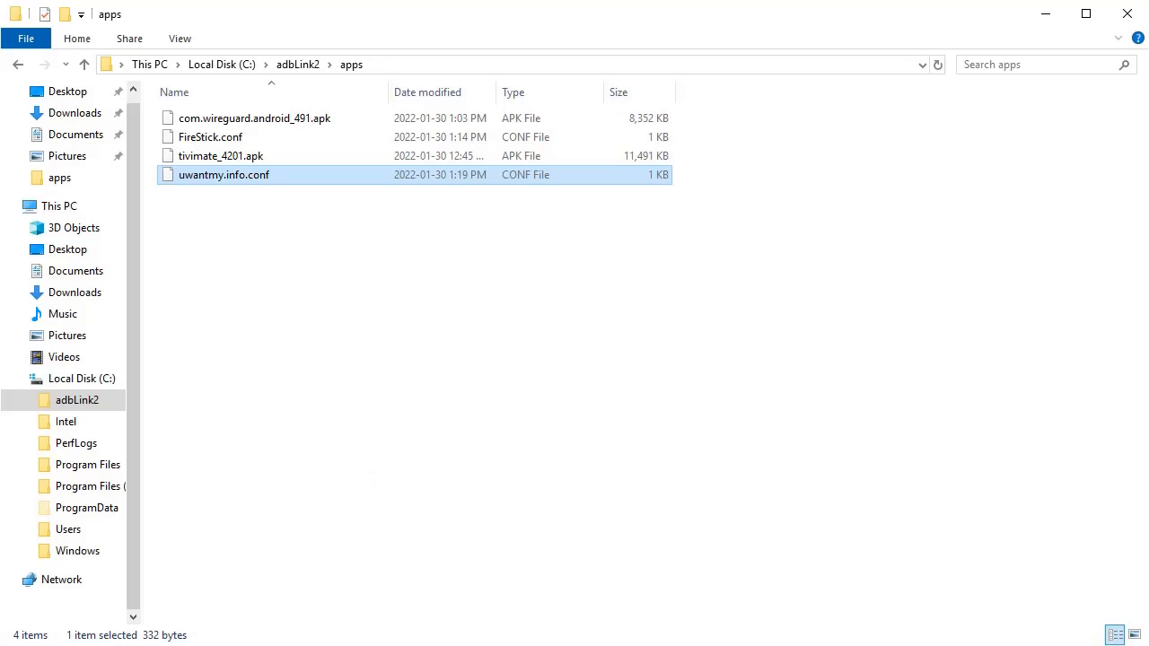
Switch to adbLink2's file manager for the Firestick and create a WireGuard directory in /sdcard
left_click(243, 645)
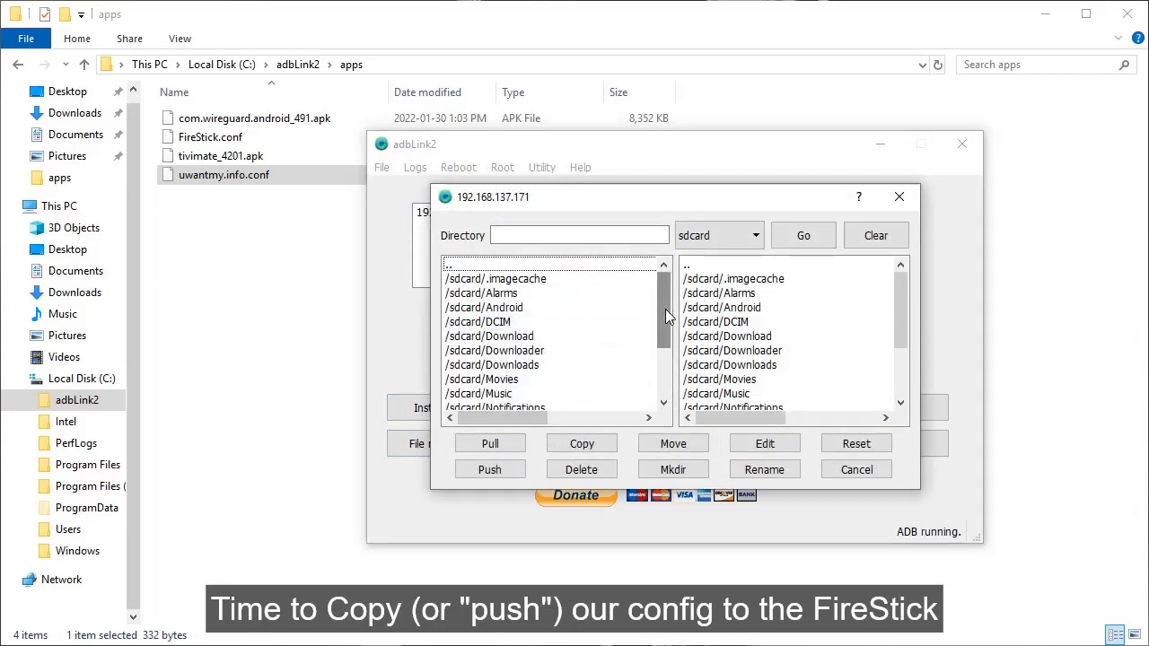
left_click_drag(664, 309, 675, 373)
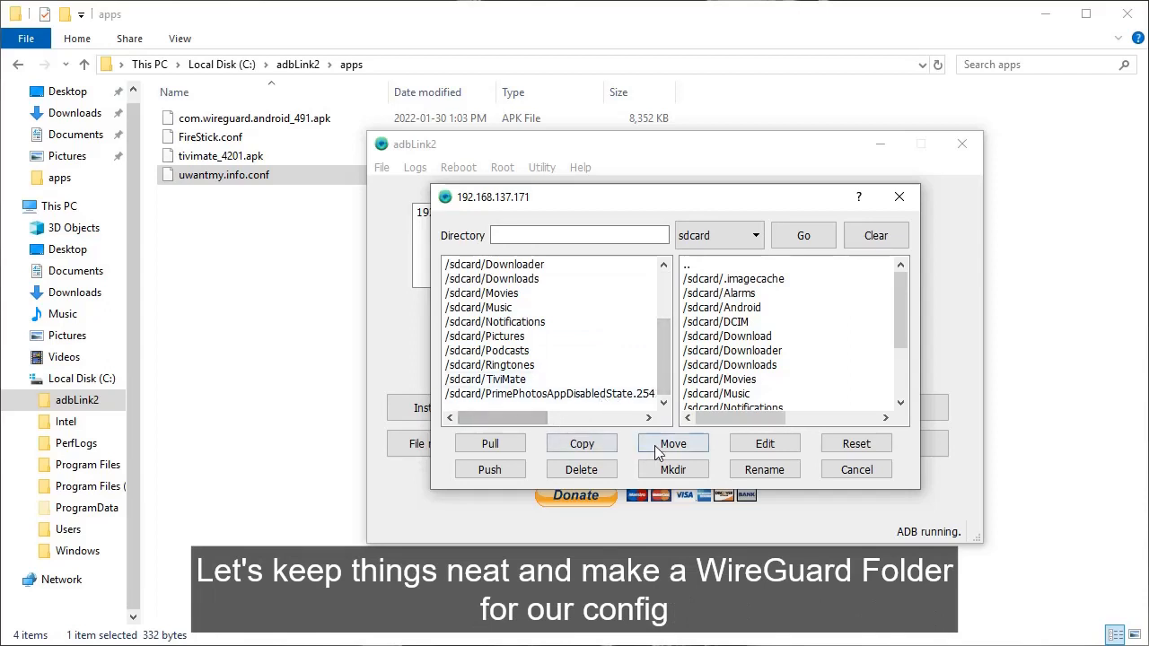
left_click(669, 470)
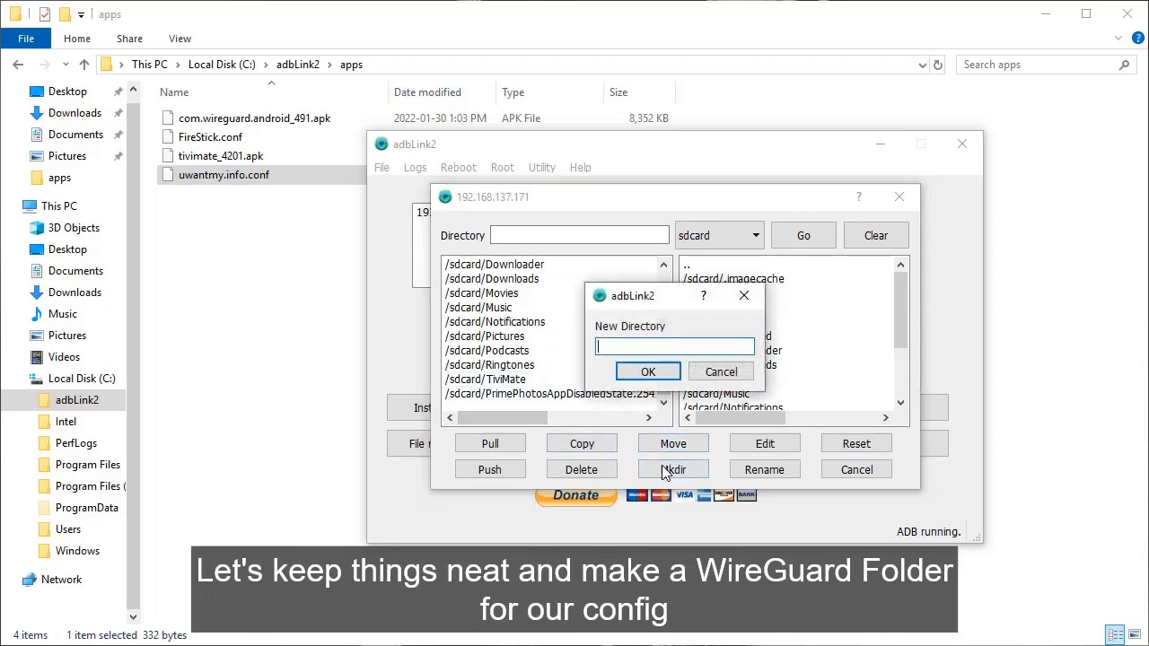
left_click(674, 374)
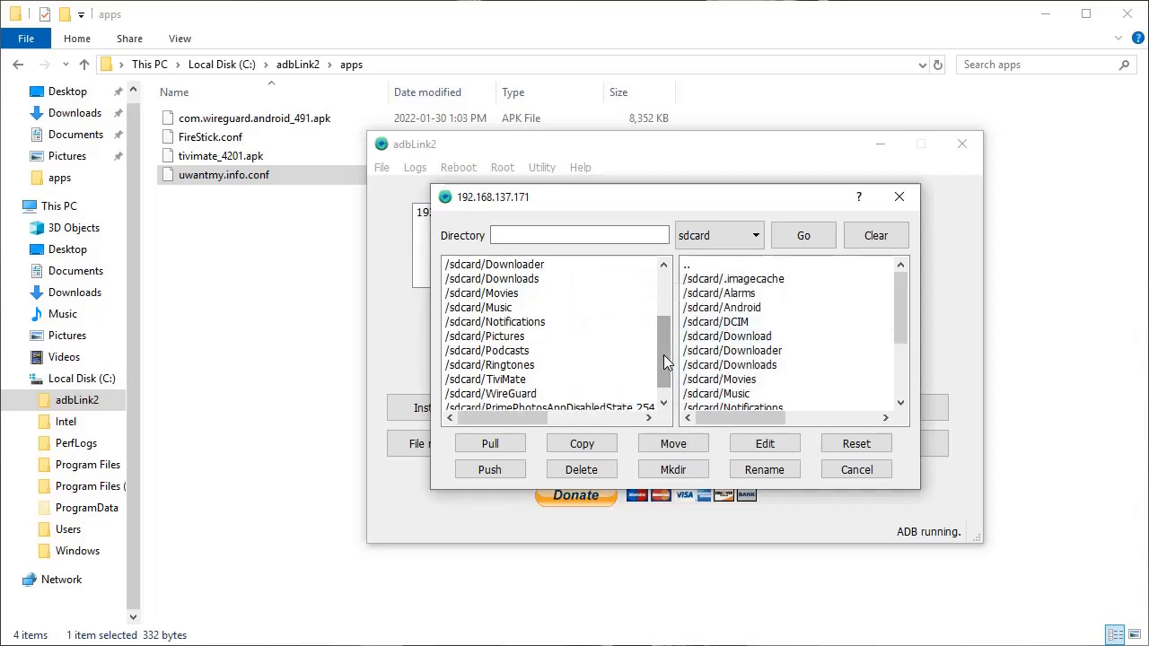
Push uwantmy.info.conf from C:\adbLink2\apps into the Firestick's /sdcard/WireGuard folder
left_click_drag(666, 362, 666, 368)
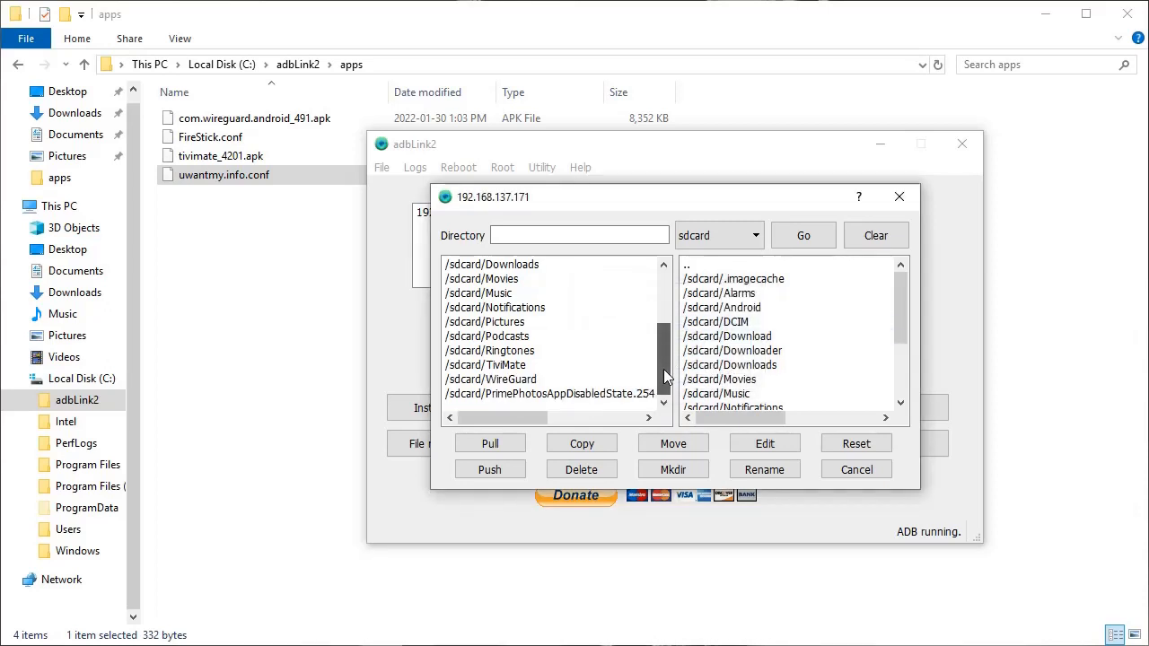
double_click(539, 379)
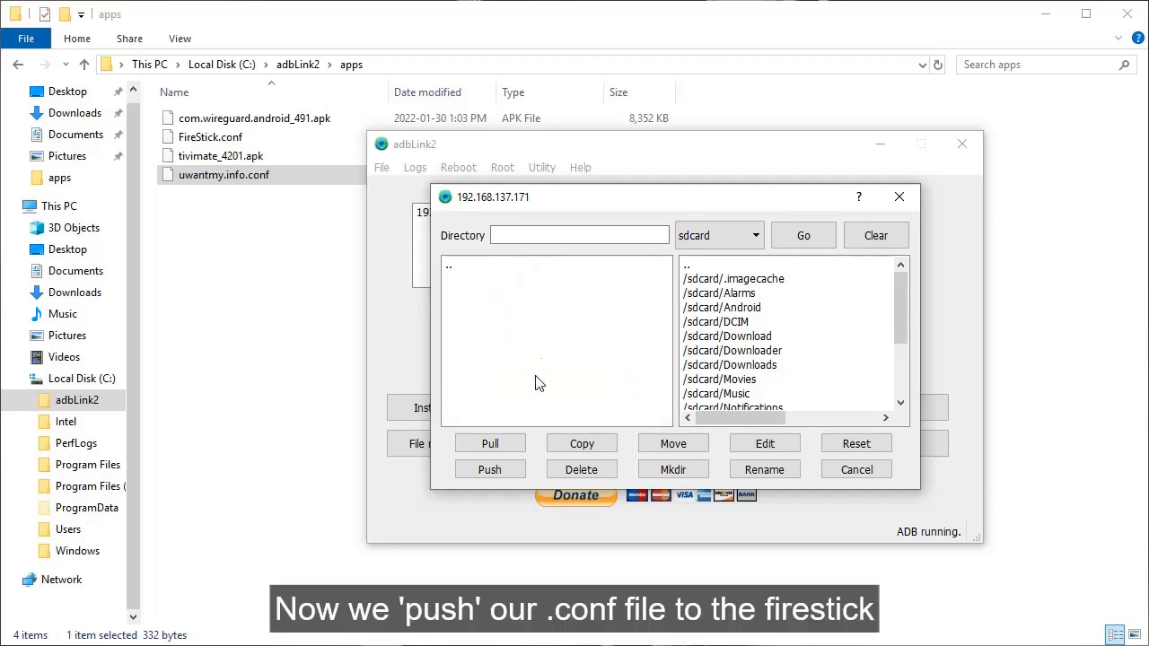
left_click(508, 474)
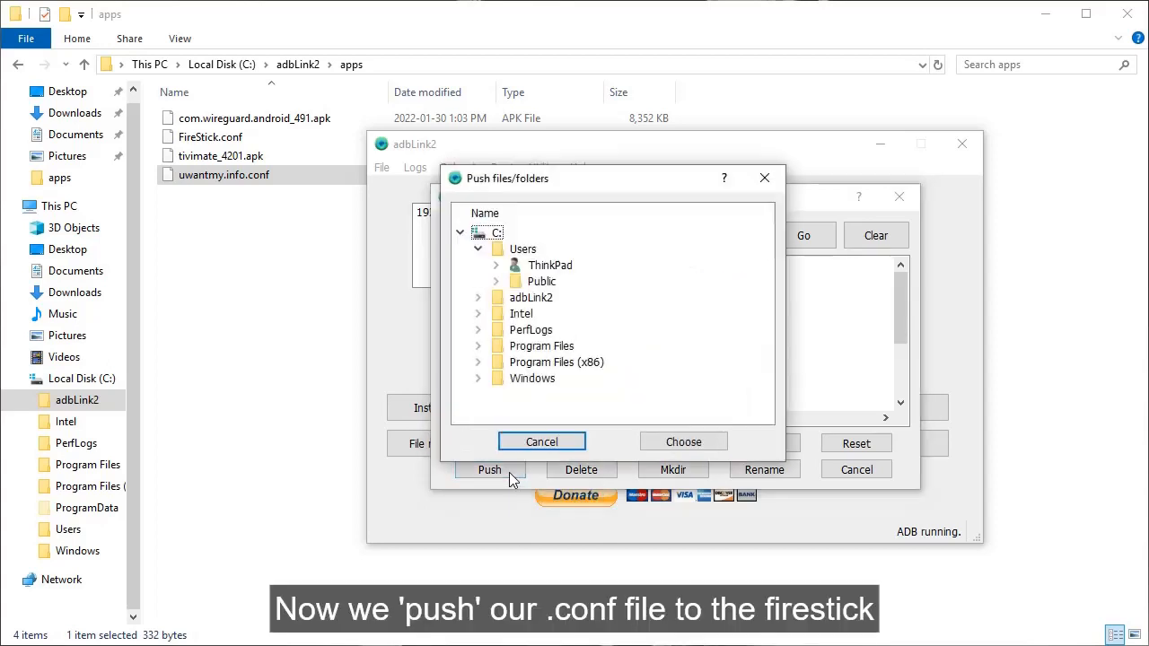
left_click(530, 299)
left_click(478, 298)
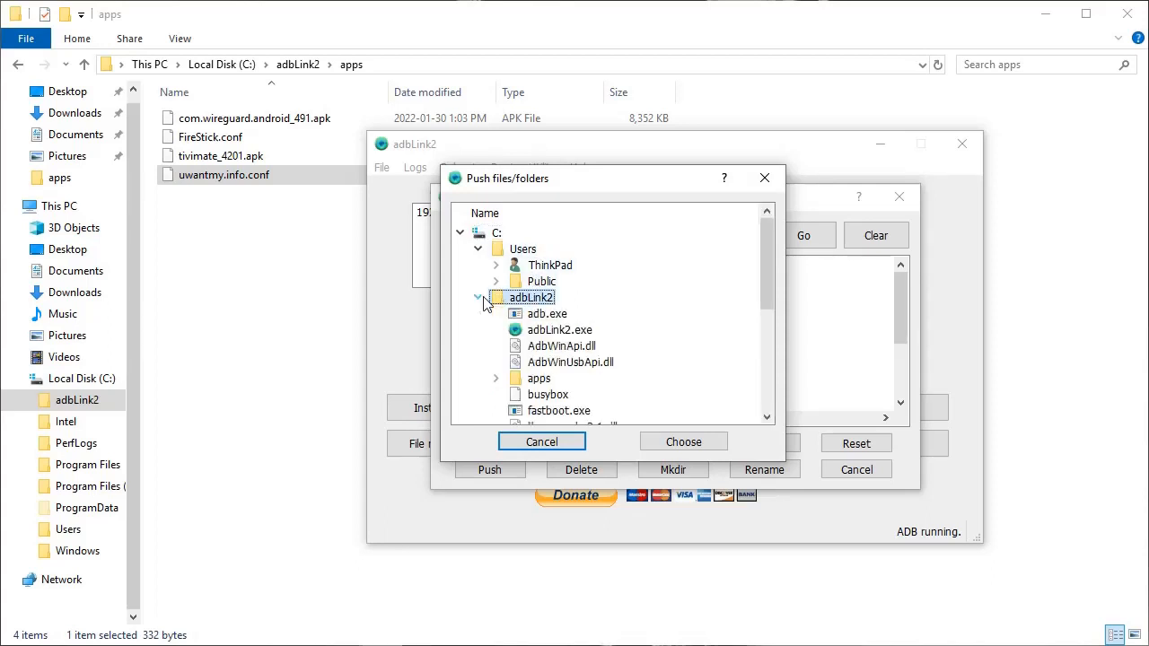
left_click(496, 379)
left_click_drag(769, 278, 770, 315)
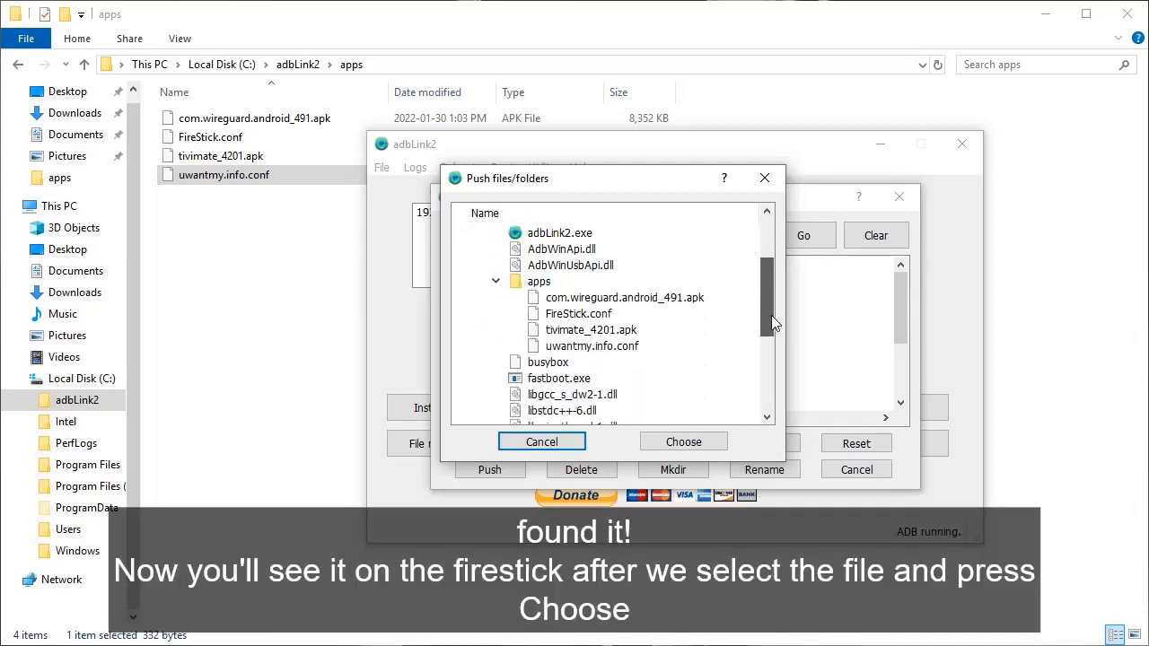
left_click(601, 353)
left_click(658, 448)
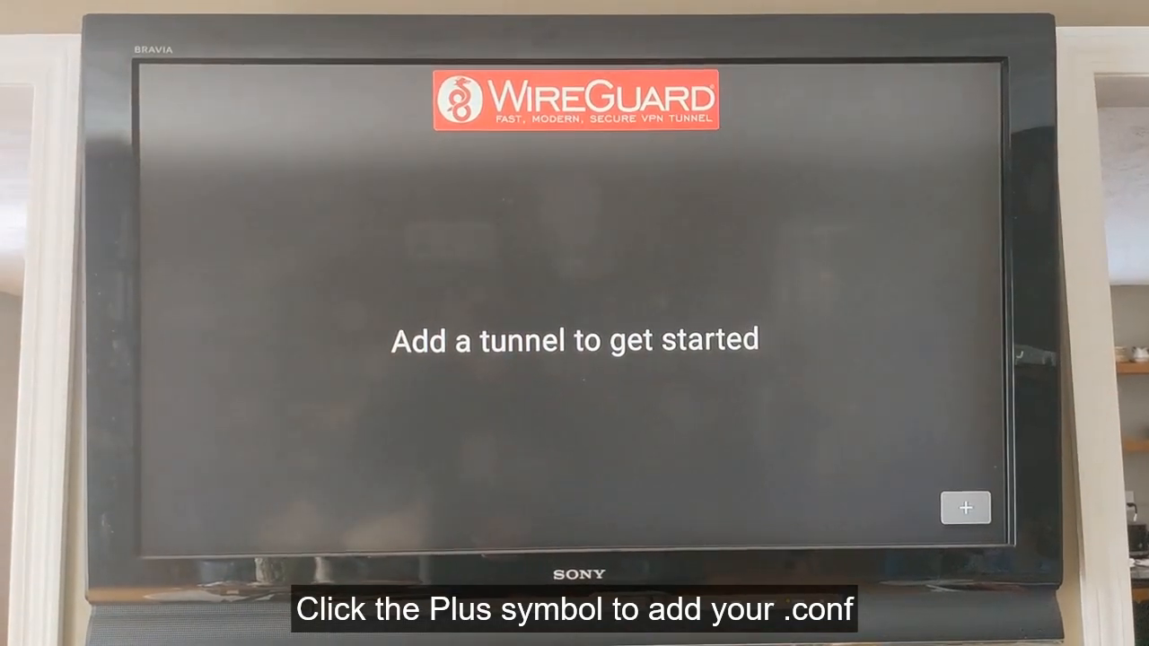
In the WireGuard app on the Firestick, import uwantmy.info.conf from the /storage/emulated/0/WireGuard folder as a tunnel and turn it on
key("Return")
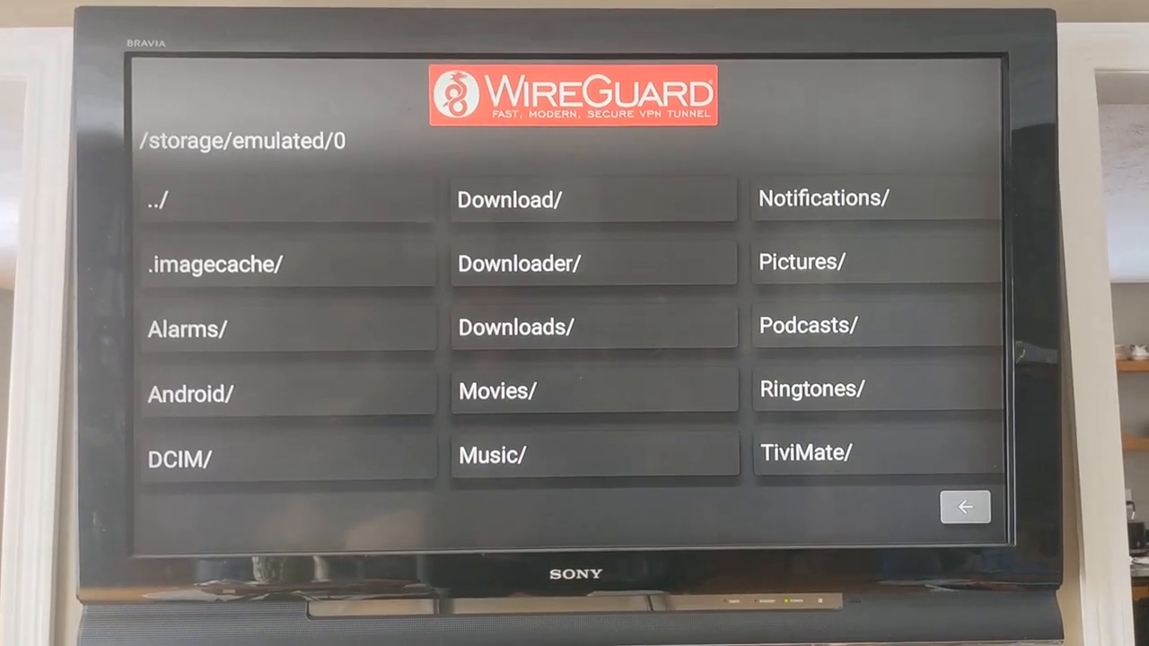
key("Down")
key("Left")
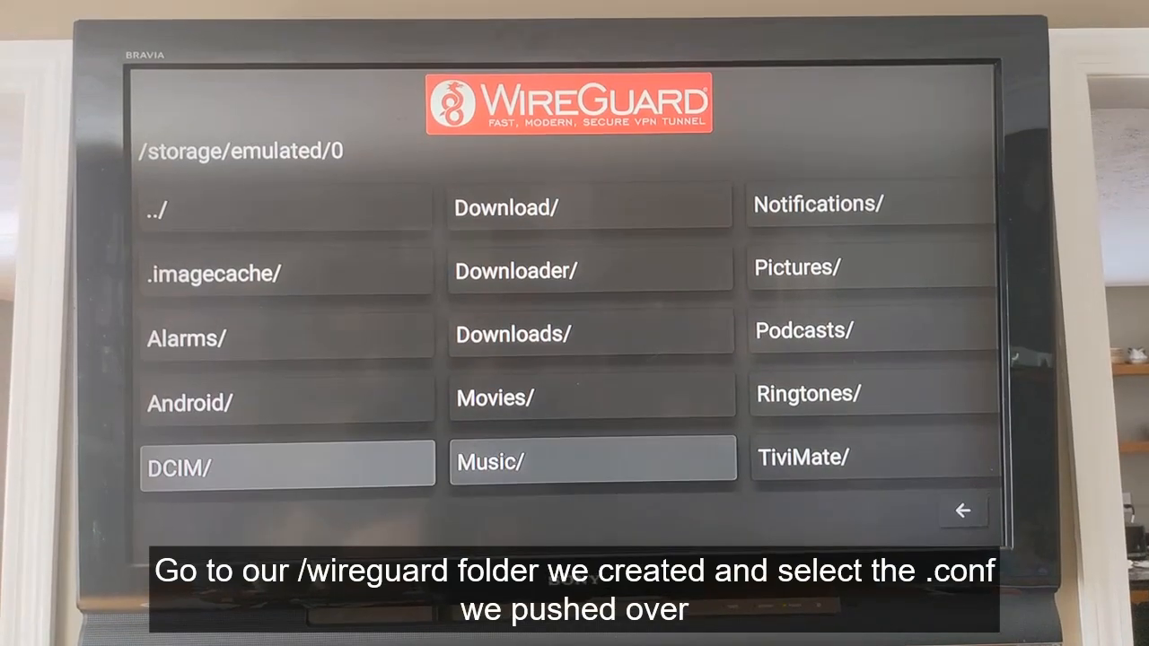
key("Right")
key("Right")
key("Right")
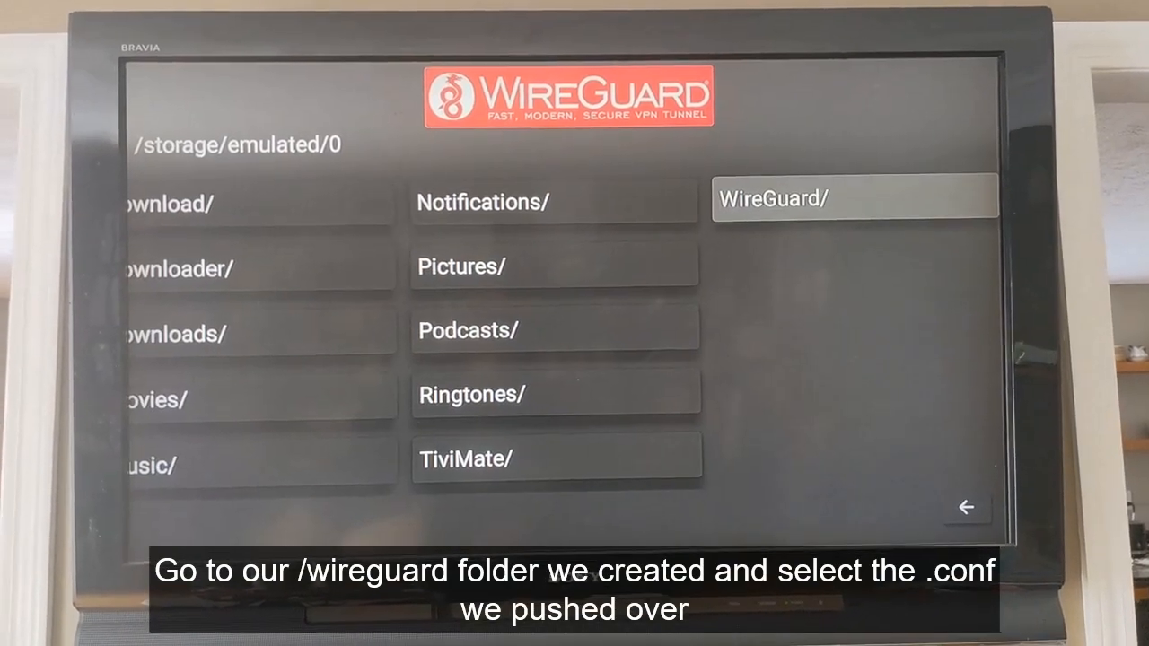
key("Return")
key("Down")
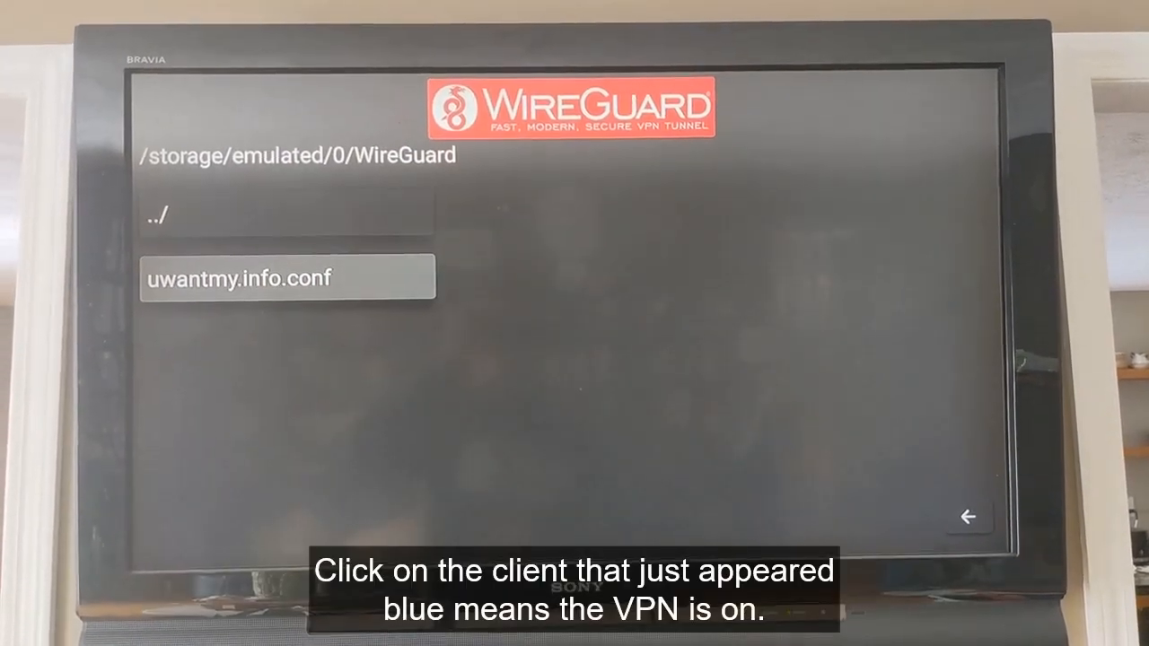
key("Return")
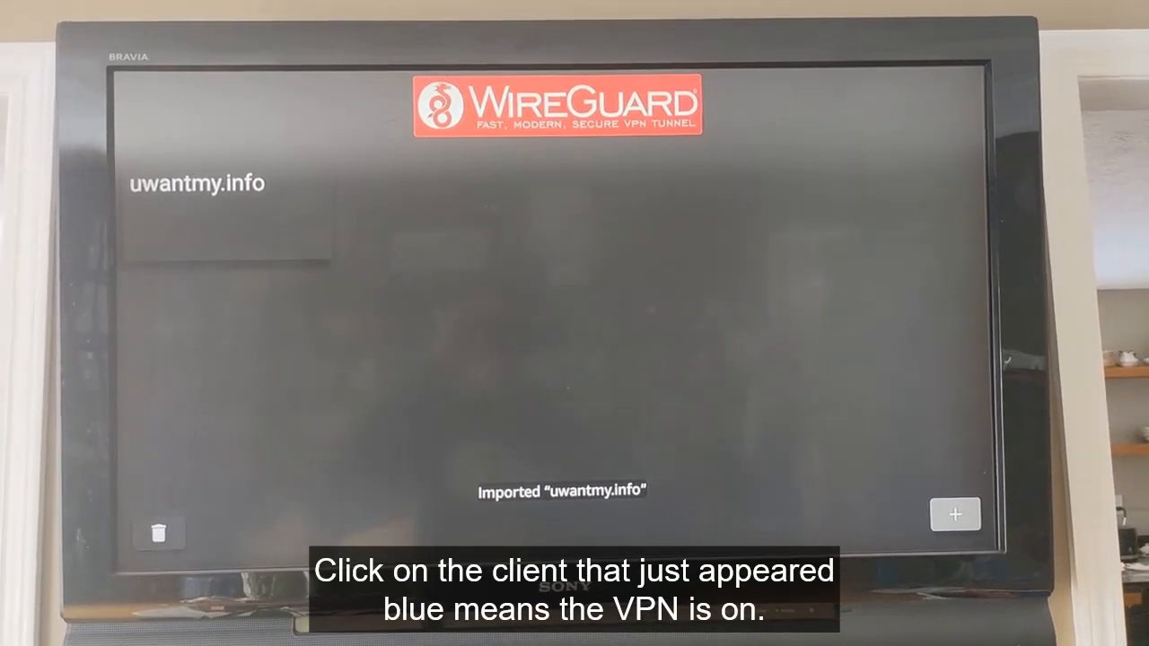
key("Return")
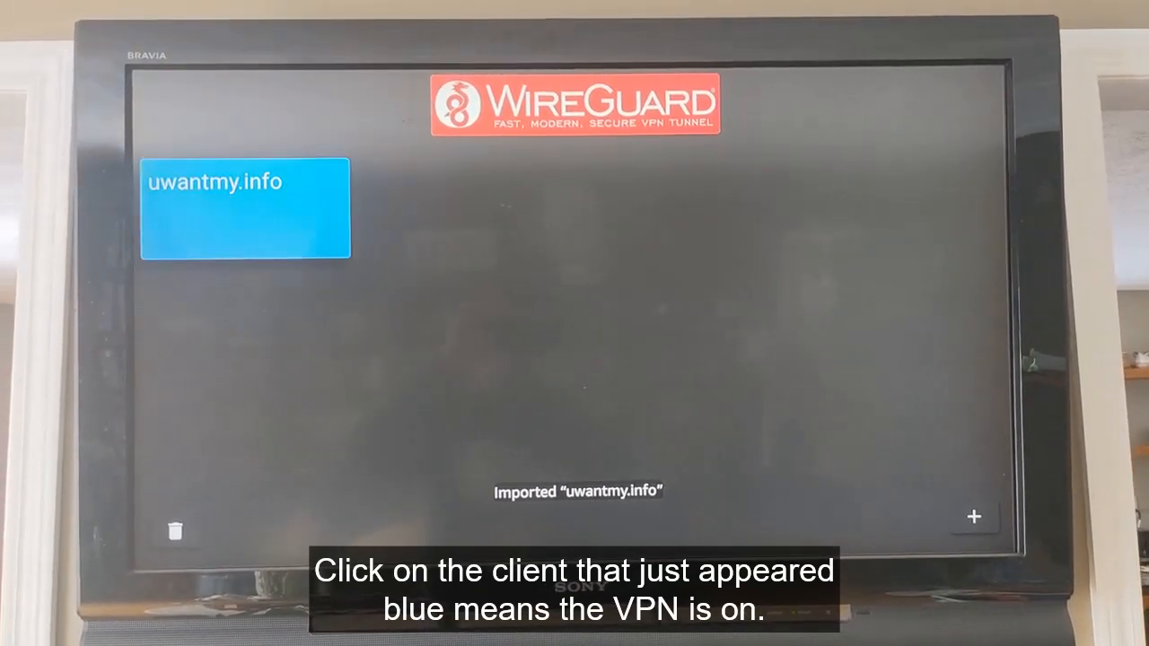